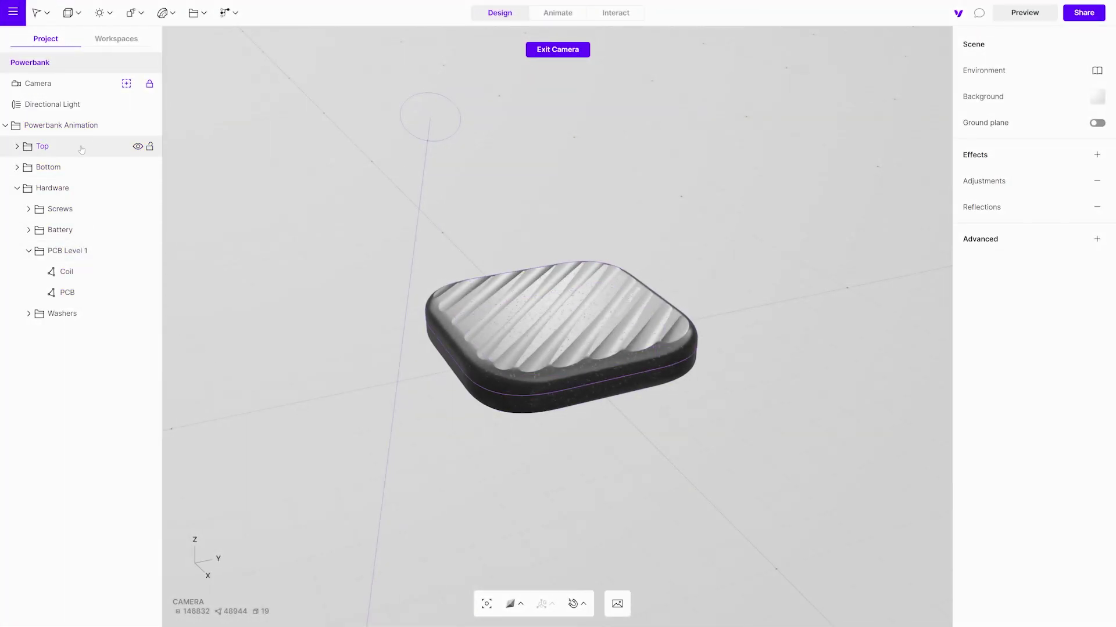
Step: Lift the top shell up, and lower the bottom shell and the PCB Level 1 group
click(81, 147)
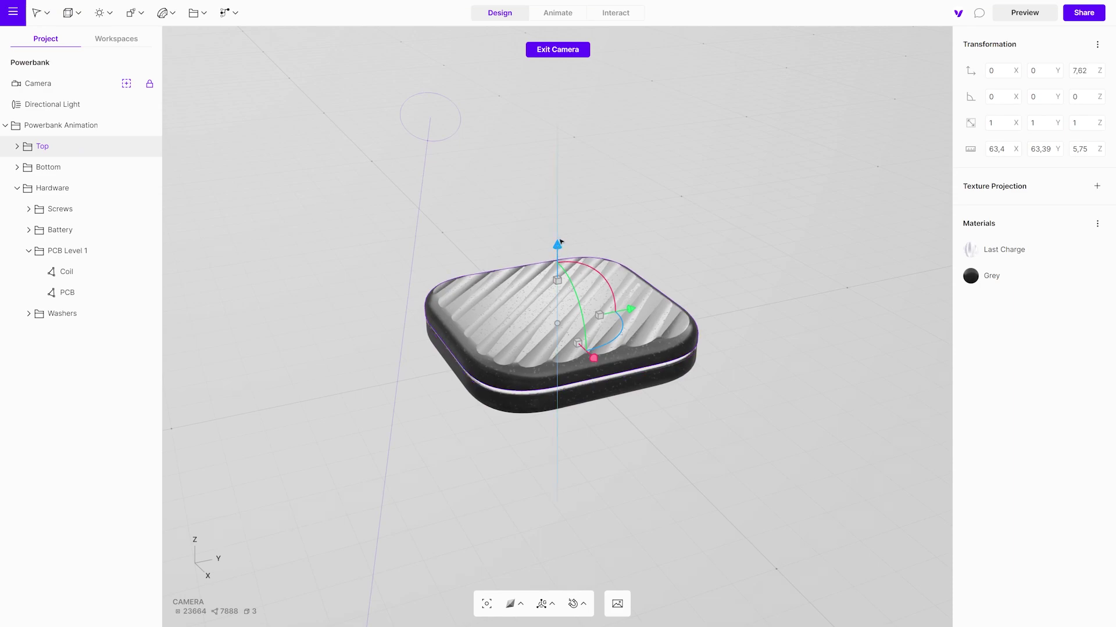
drag(562, 235, 583, 119)
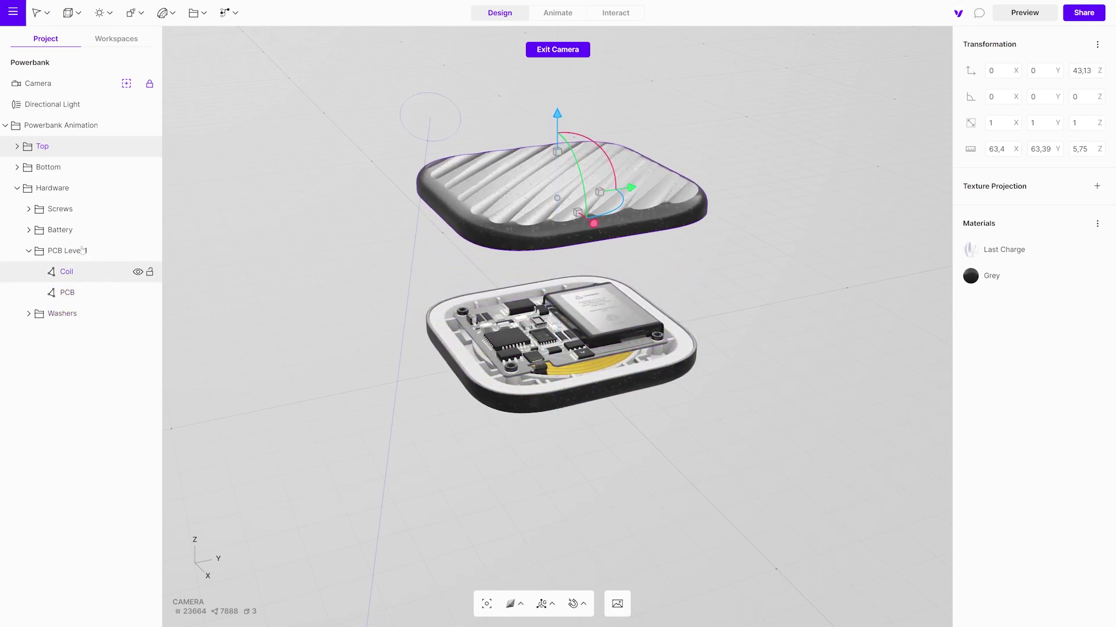
click(70, 168)
drag(553, 273, 391, 418)
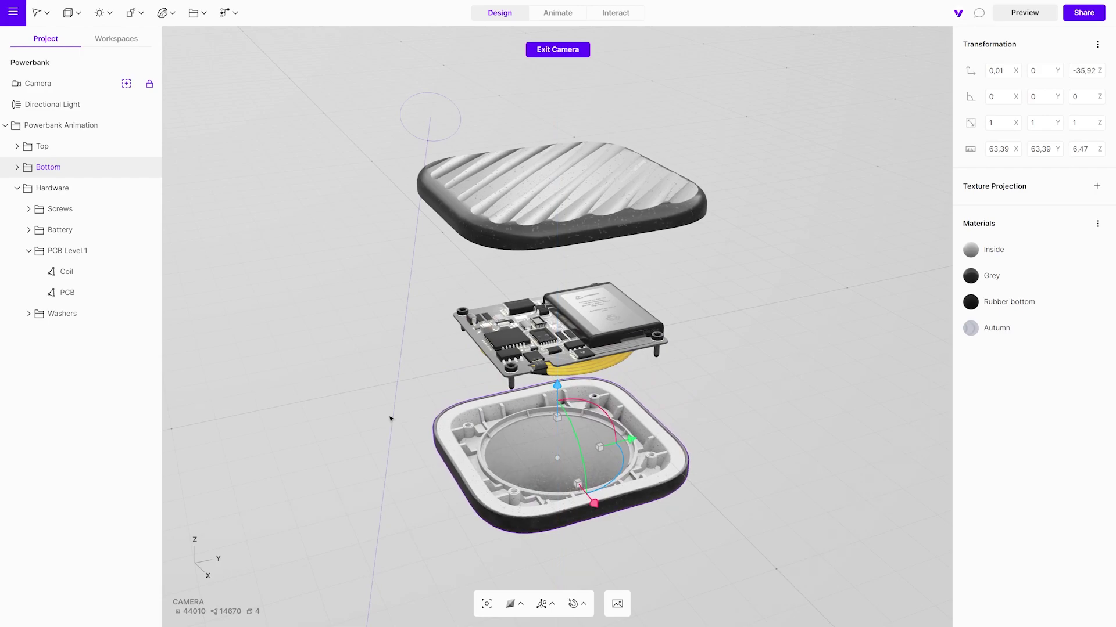
click(70, 251)
drag(552, 297, 562, 344)
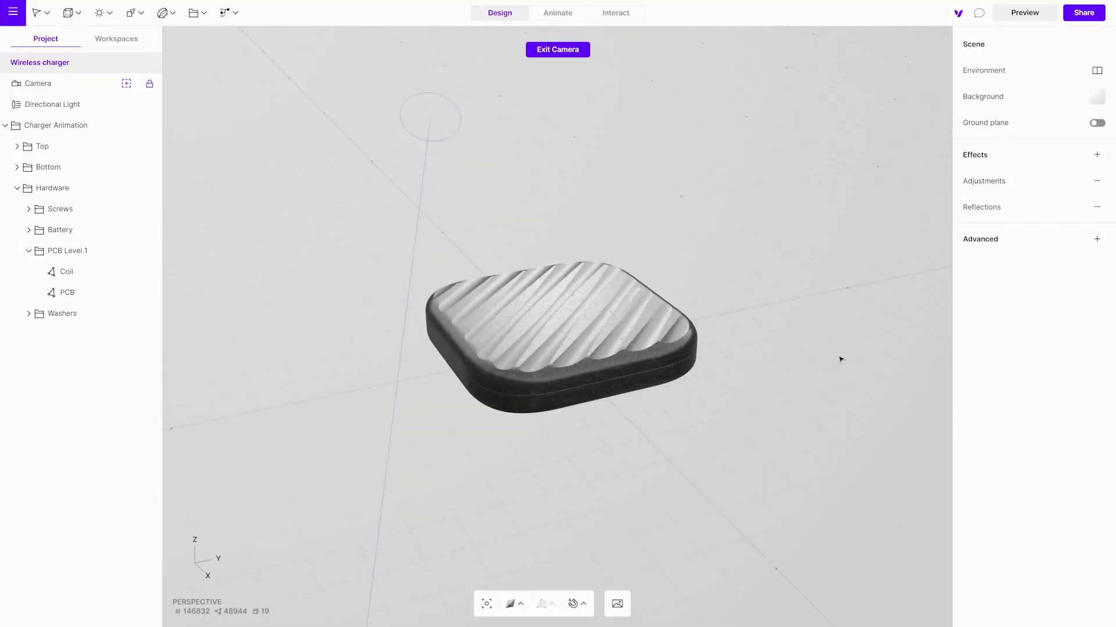
Step: Rename Animation 1 to 'Exploded view' and shorten it to 1s, with the playhead at 0.5s
click(535, 19)
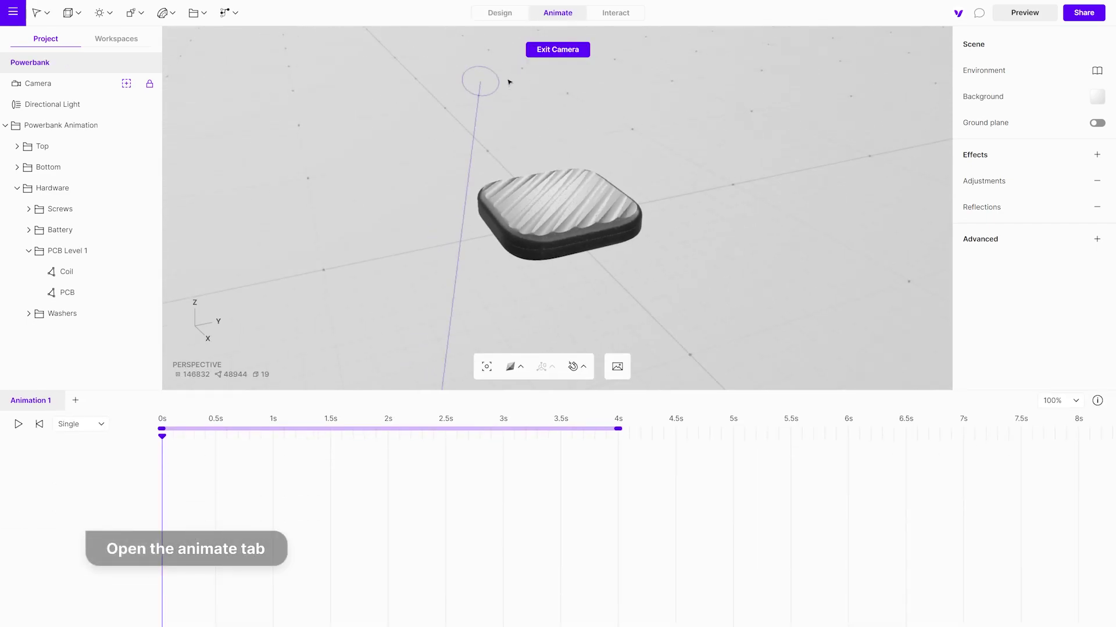
double_click(51, 405)
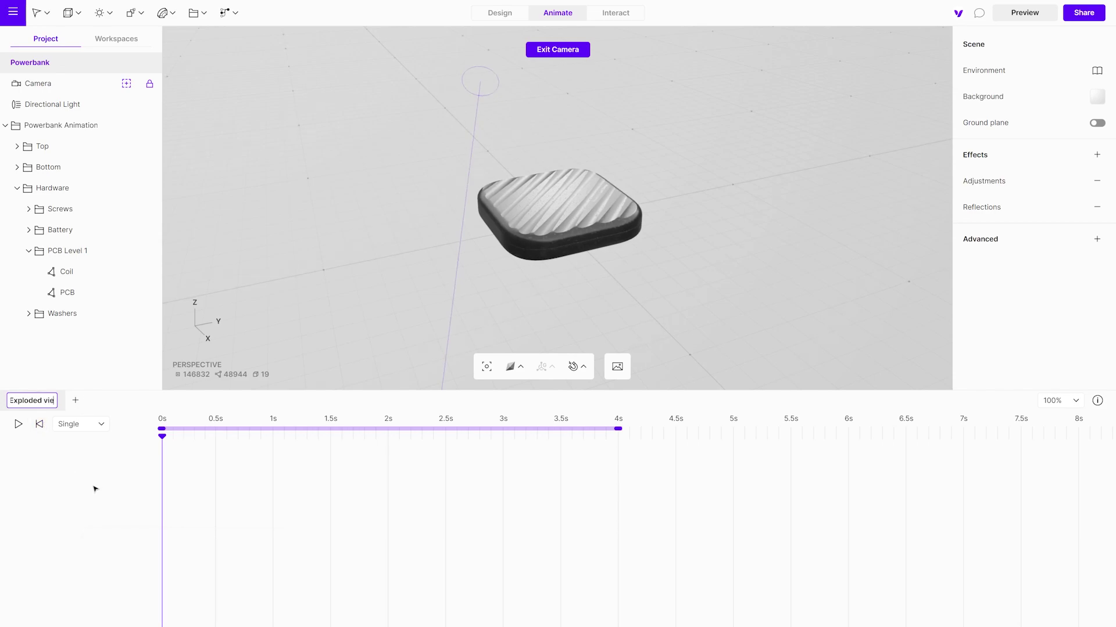
key(Return)
drag(161, 437, 216, 439)
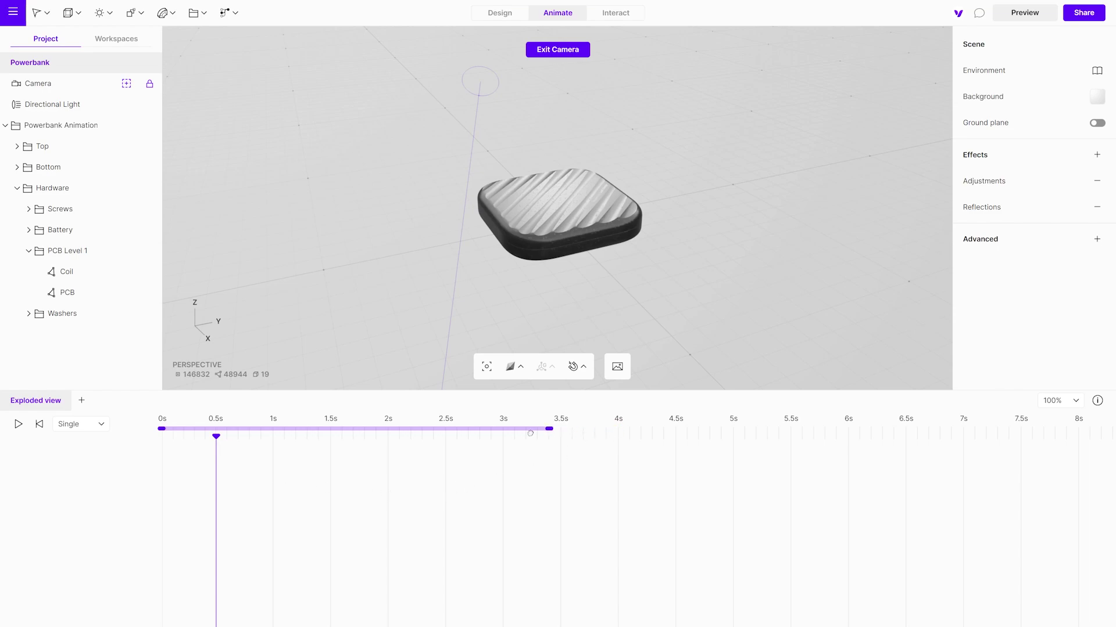
drag(517, 434, 282, 443)
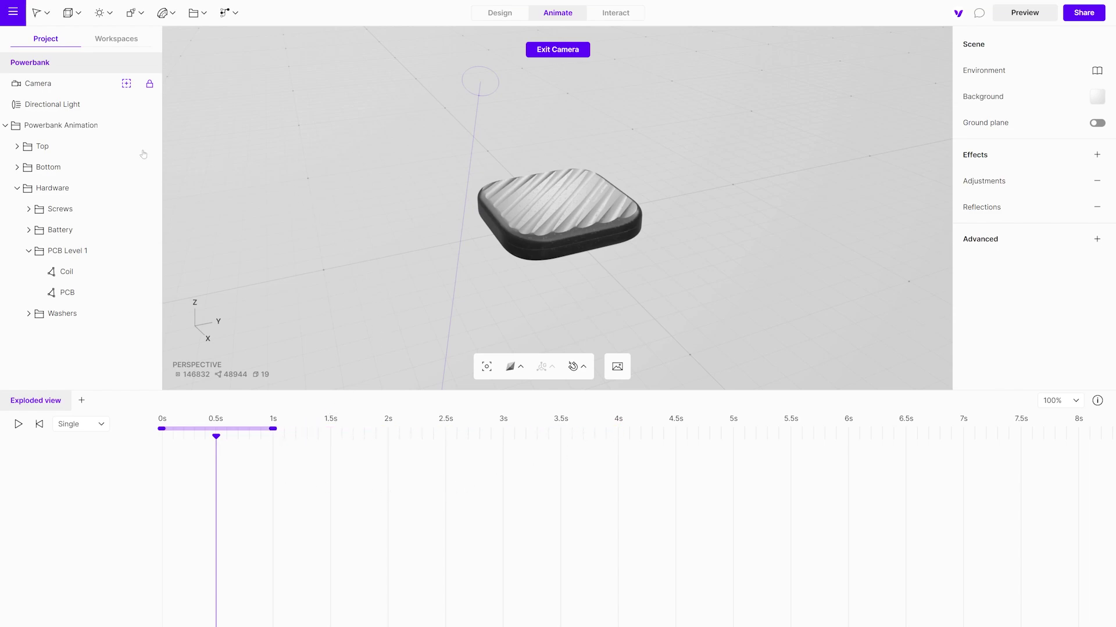
Step: At 0.5s, raise the top shell, lower the bottom shell, and move the screws and washers up
click(113, 154)
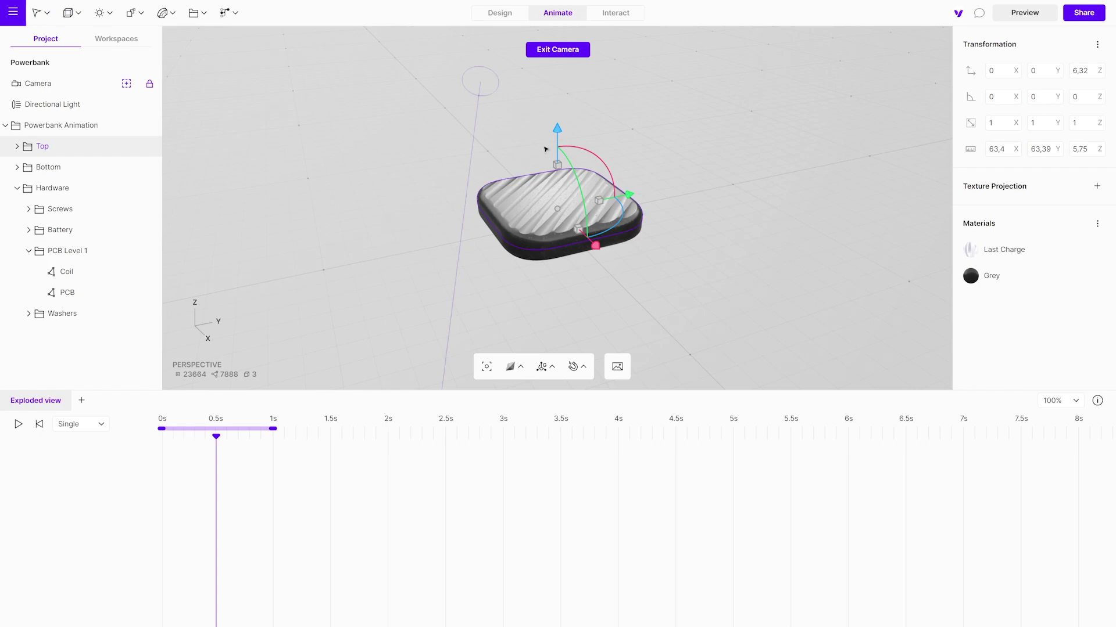
drag(549, 147, 583, 23)
click(559, 191)
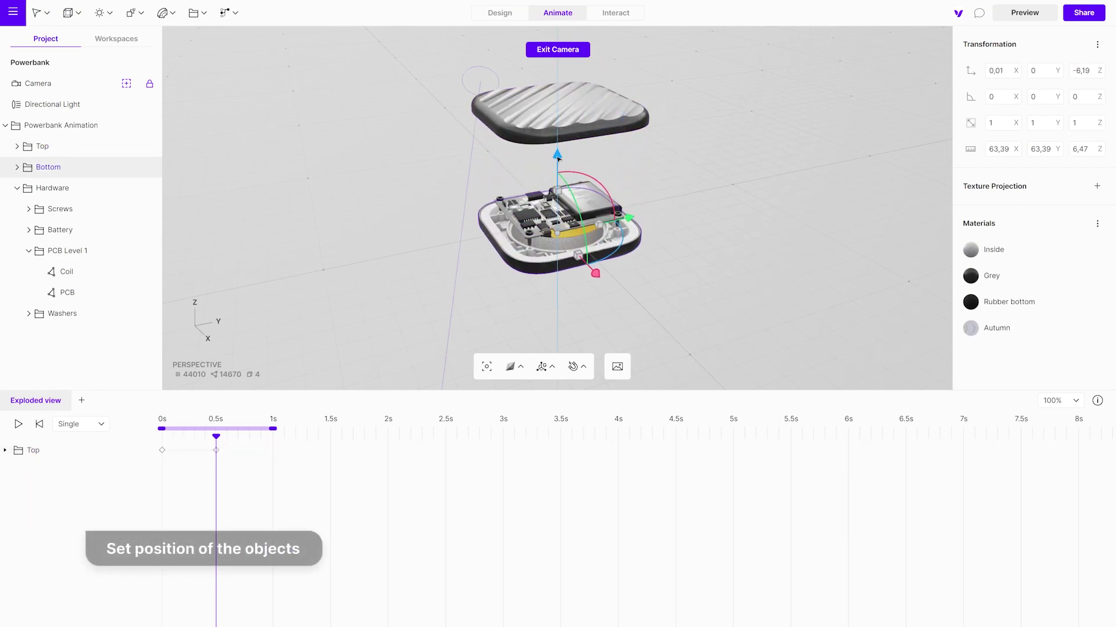
drag(557, 159, 558, 69)
click(532, 247)
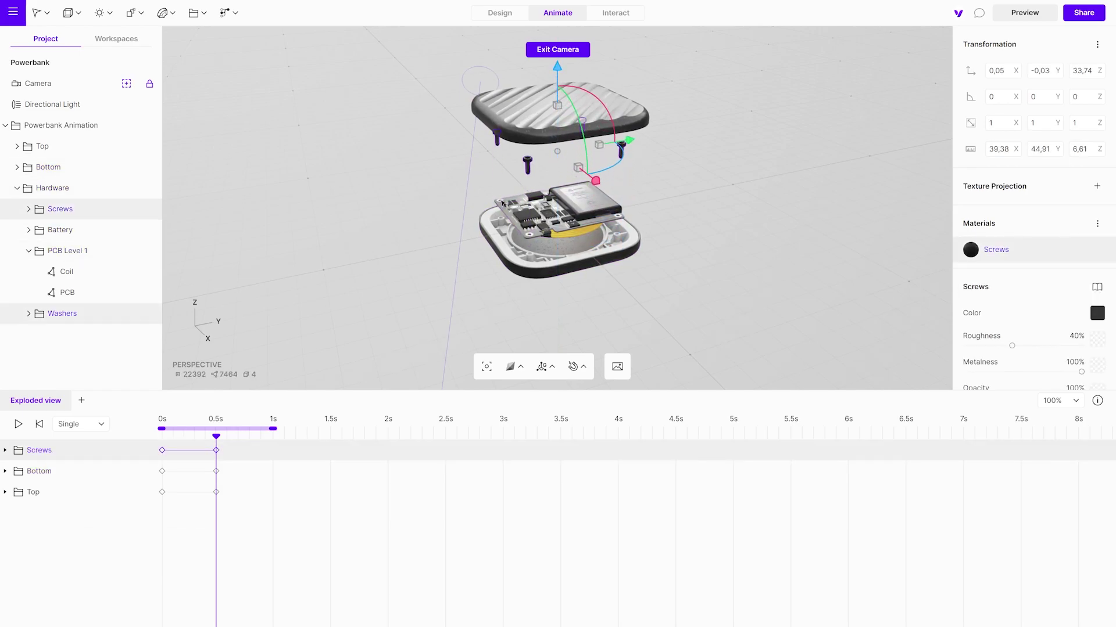
click(503, 203)
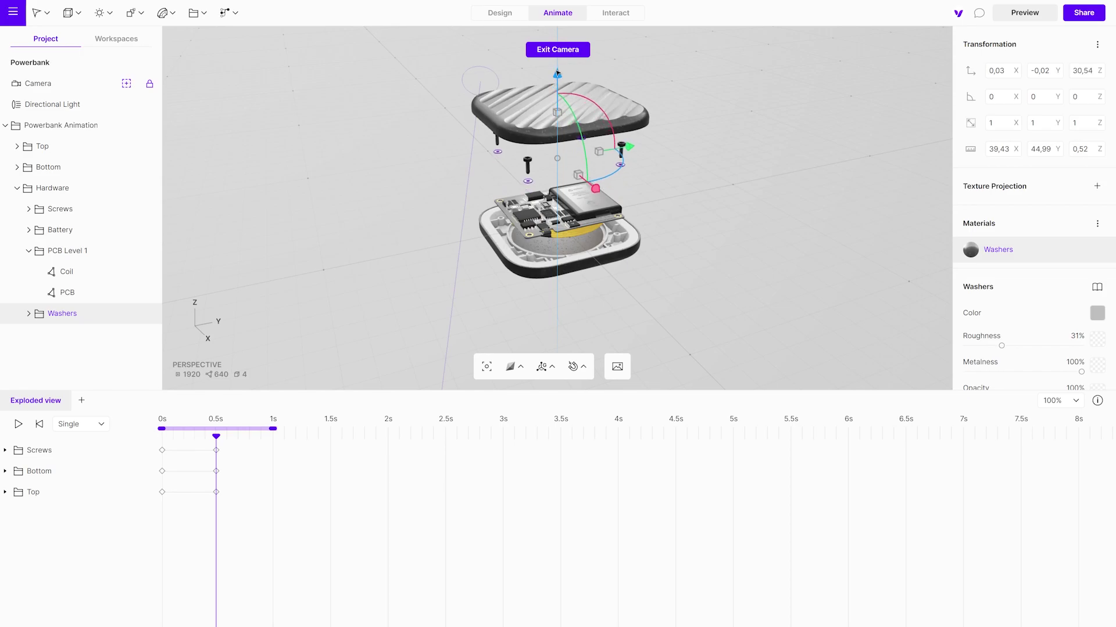
drag(557, 70, 557, 70)
Step: Key the PCB, battery, coil, bottom cover and lowered bottom rubber at 0.5s, and lower the washers slightly
click(578, 198)
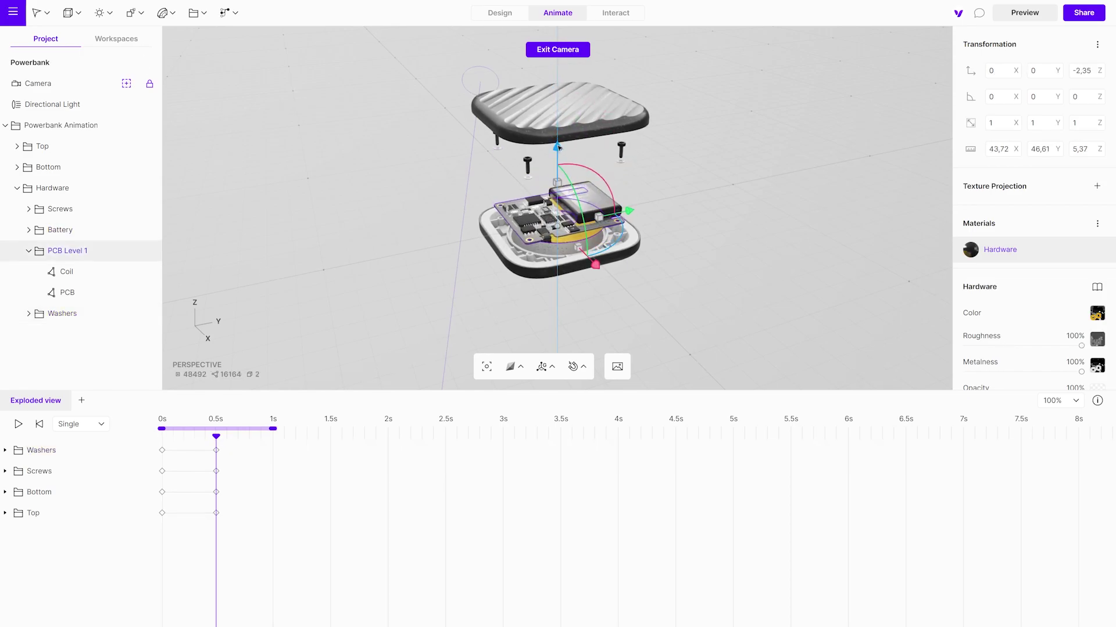
drag(558, 147, 558, 147)
click(581, 198)
click(581, 227)
drag(587, 107, 562, 206)
click(581, 229)
click(569, 270)
click(543, 275)
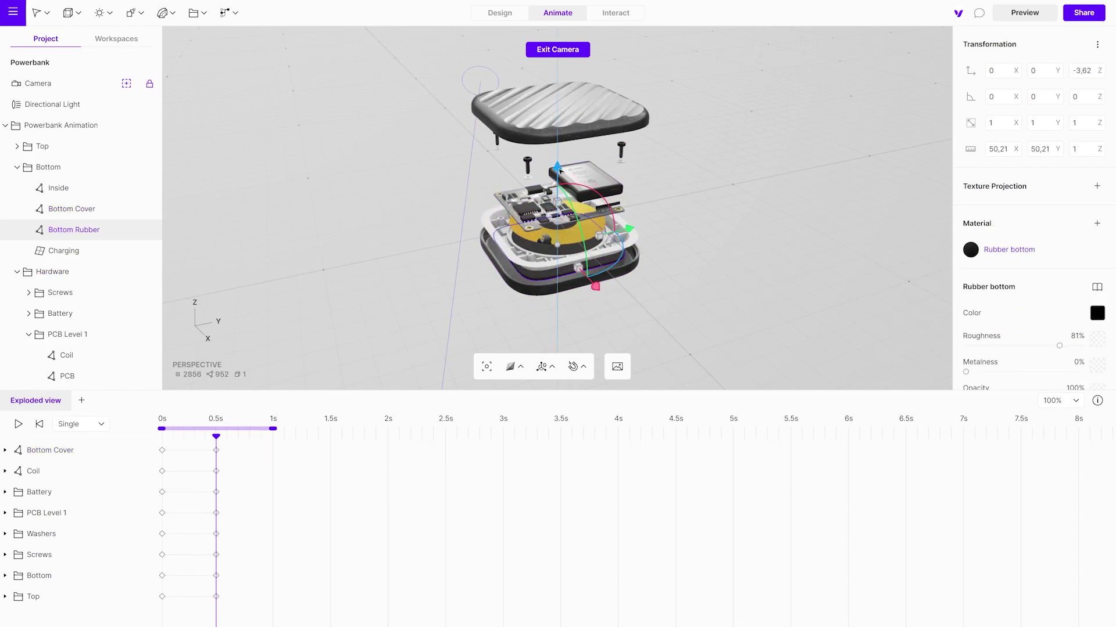
drag(559, 170, 559, 200)
click(589, 134)
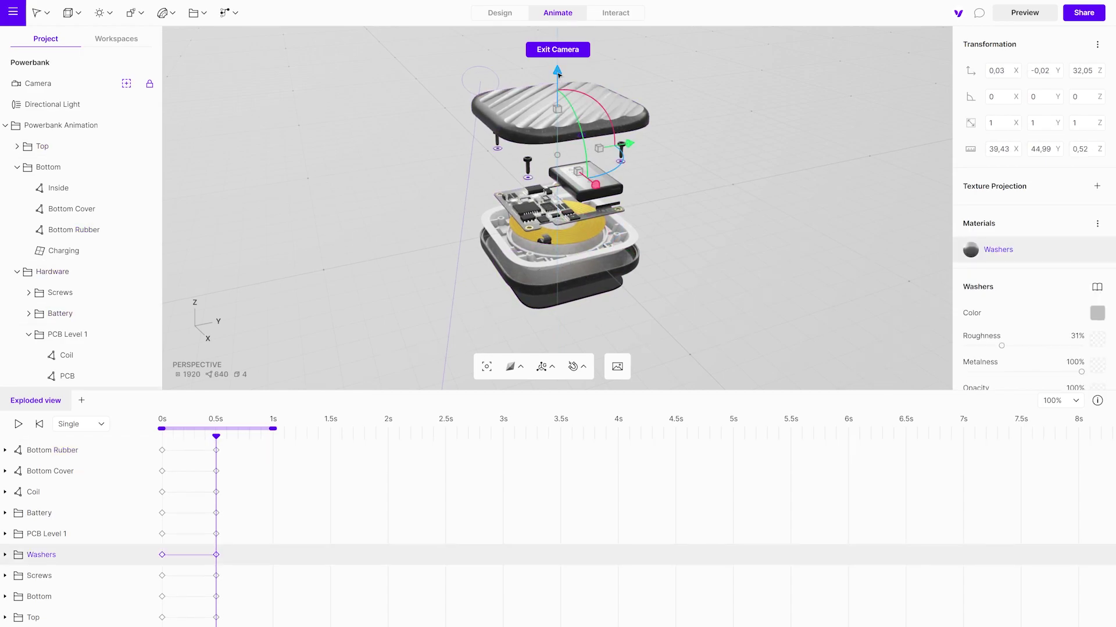
drag(559, 74, 560, 83)
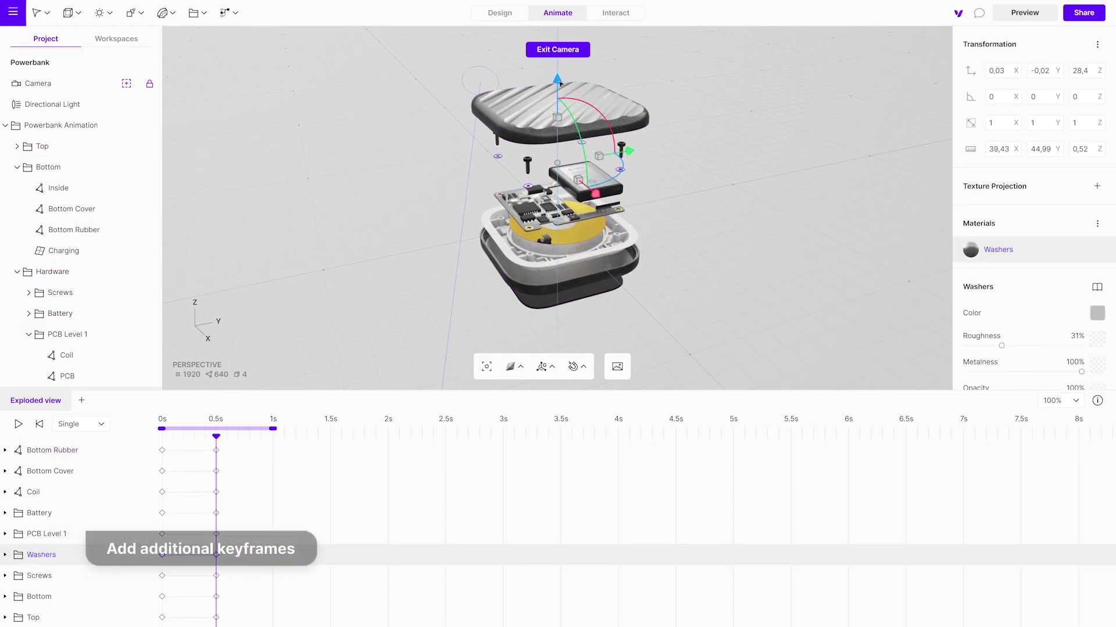
Step: At 1s, nudge the bottom cover down and key the Inside and PCB Level 1 groups
click(273, 436)
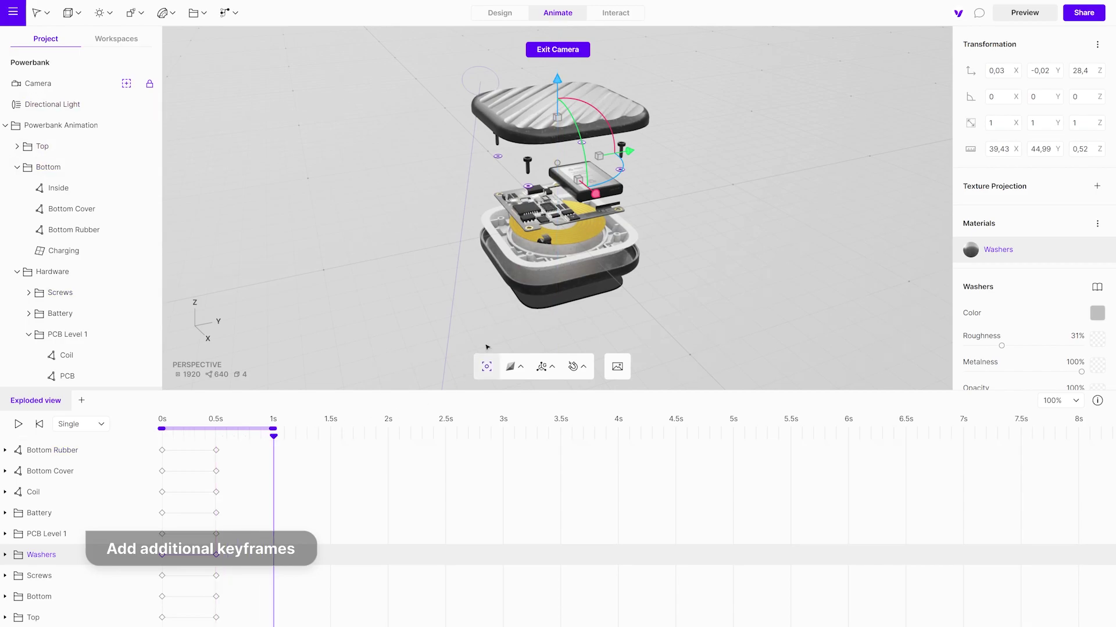
click(516, 286)
click(516, 286)
drag(557, 216, 557, 227)
click(542, 240)
click(541, 240)
click(541, 239)
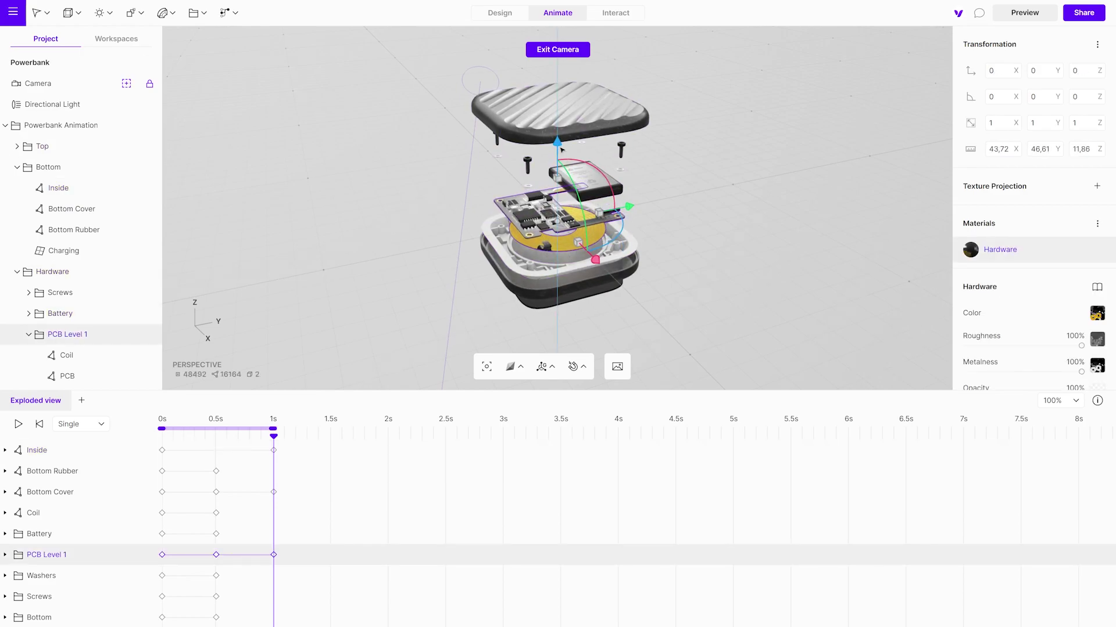
Step: Add 1s keyframes for the battery, washers, screws, top shell, bottom rubber and Powerbank Animation group
click(584, 174)
click(531, 189)
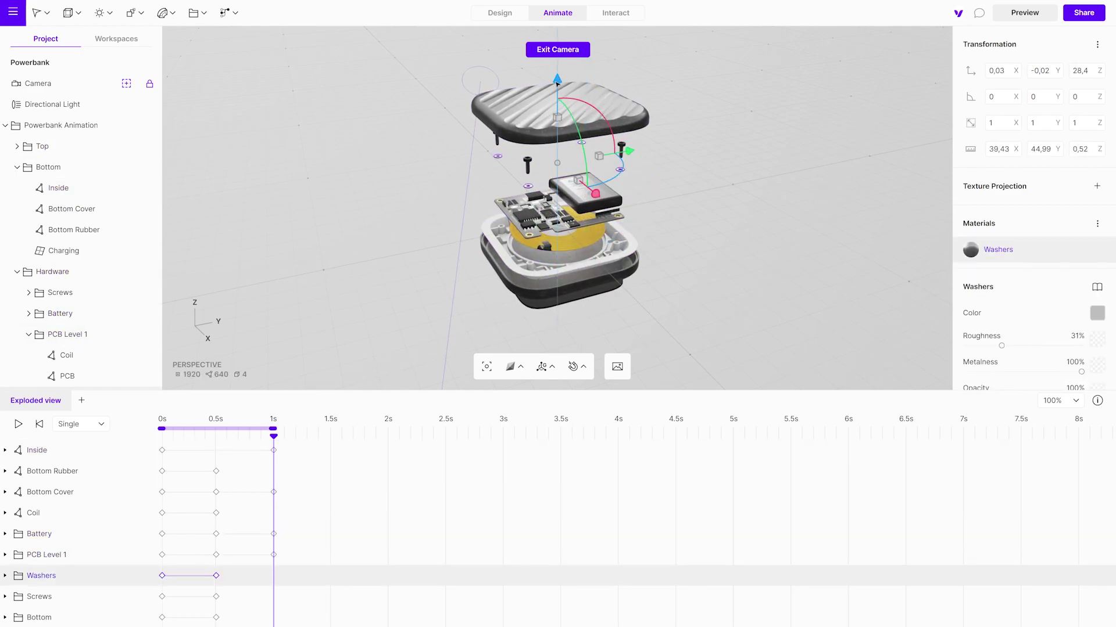
click(527, 168)
click(523, 121)
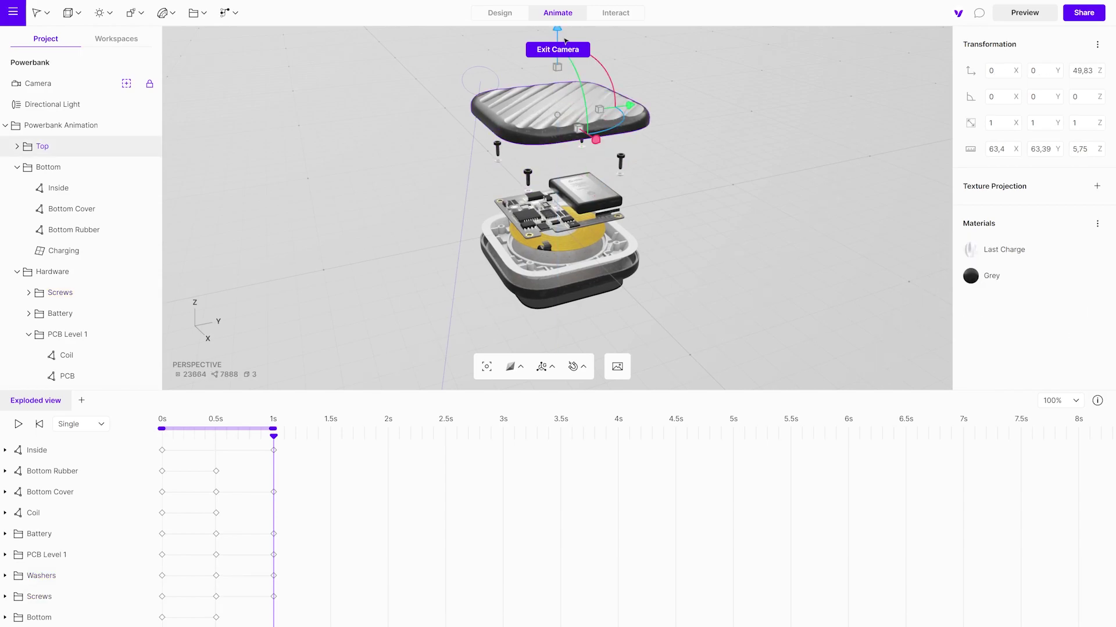
click(558, 48)
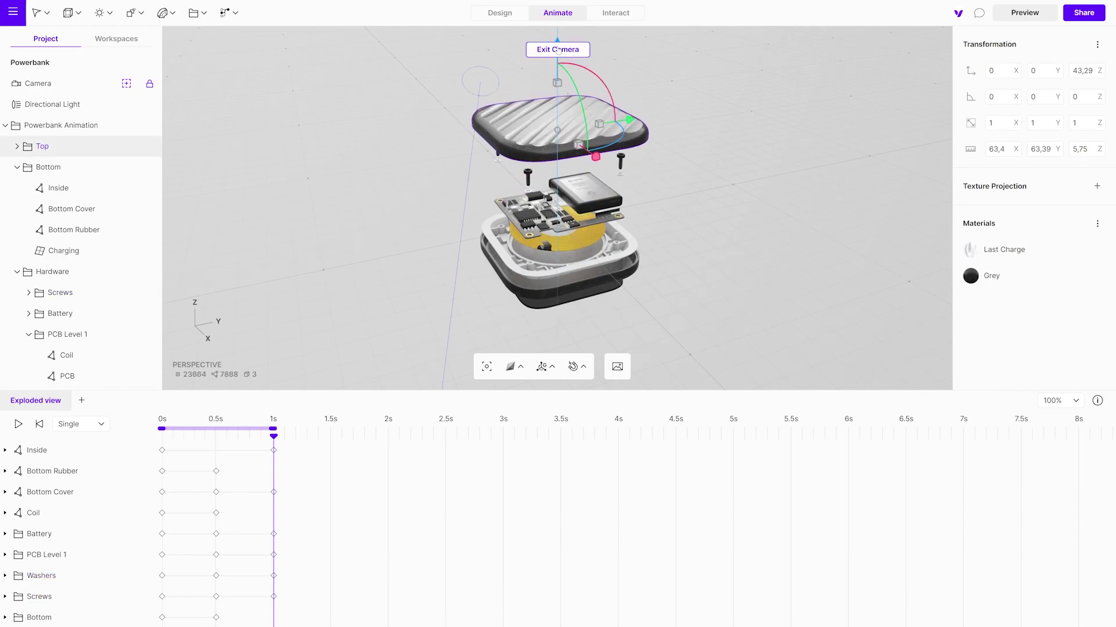
click(541, 310)
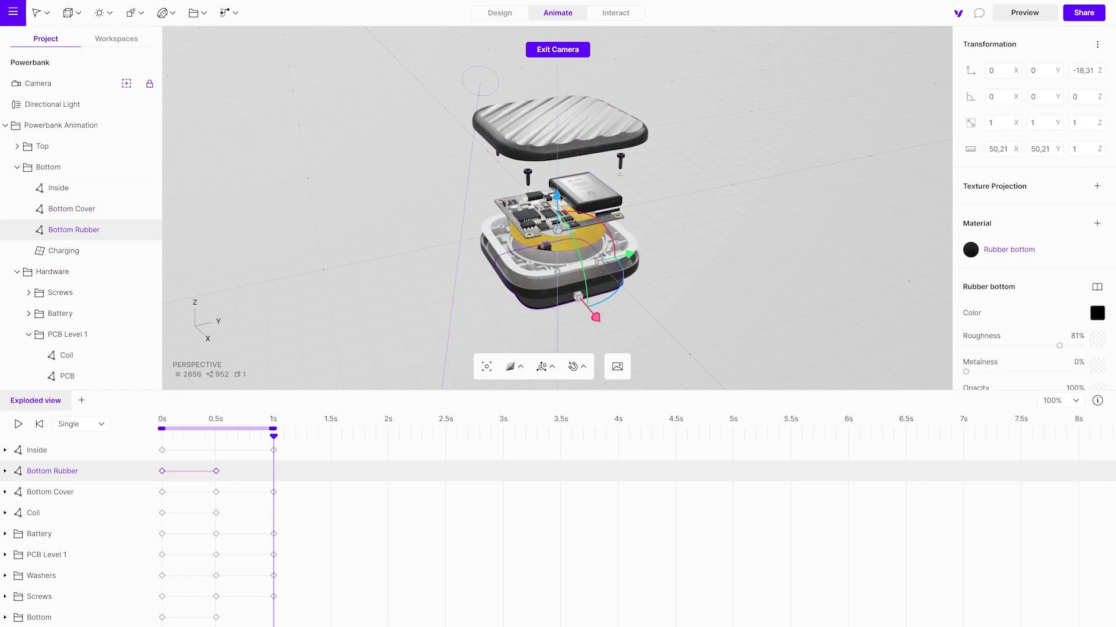
click(494, 273)
click(511, 232)
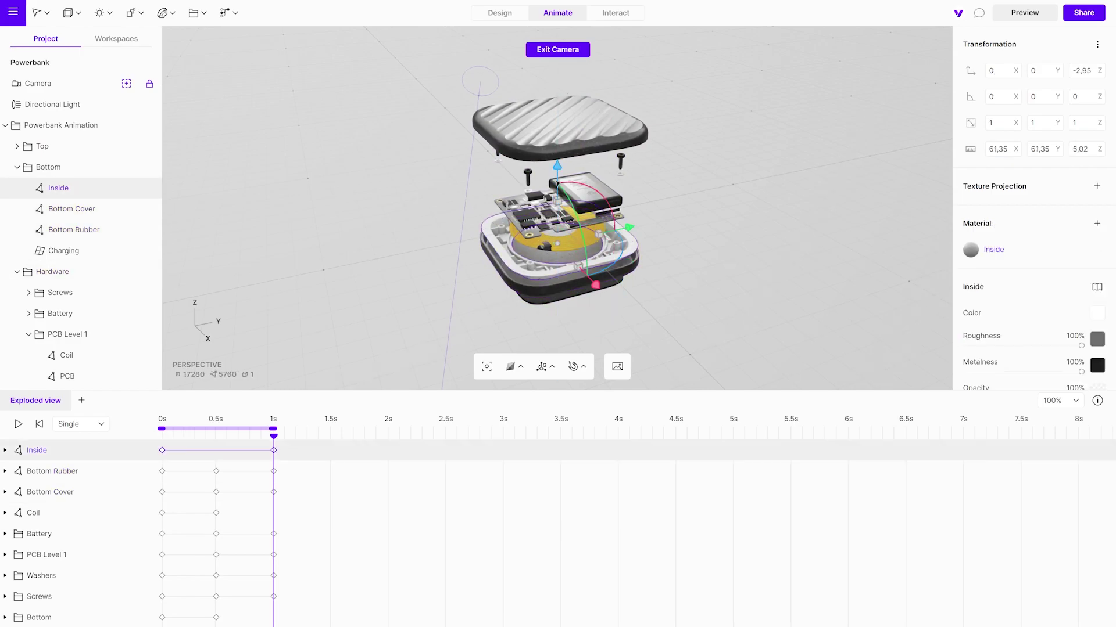
click(566, 186)
Step: Play a preview of the Exploded view animation
click(325, 535)
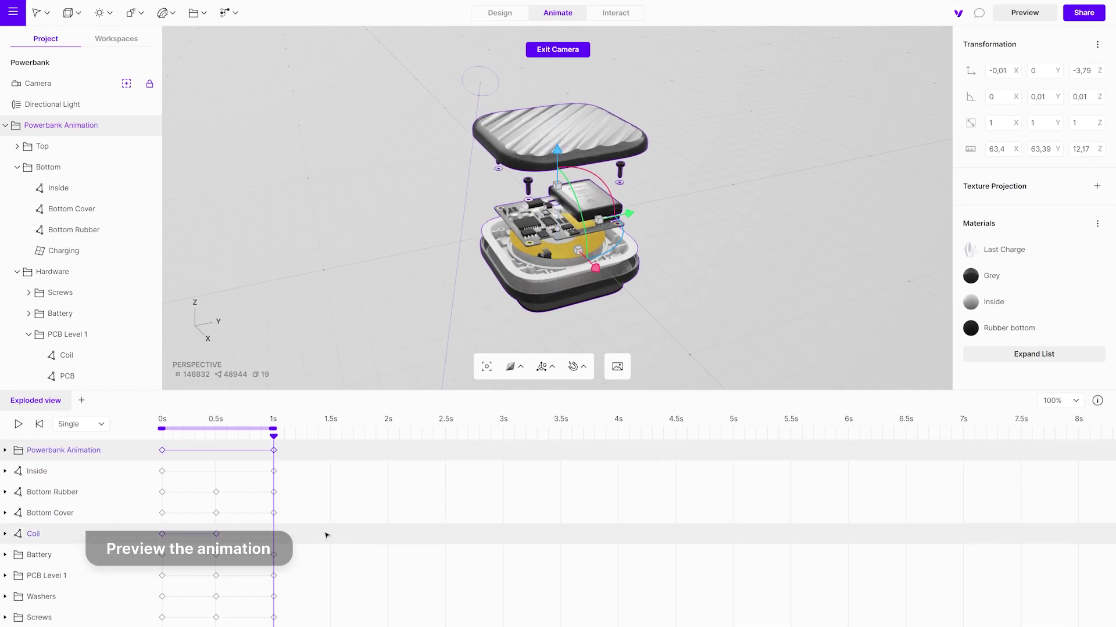
key(space)
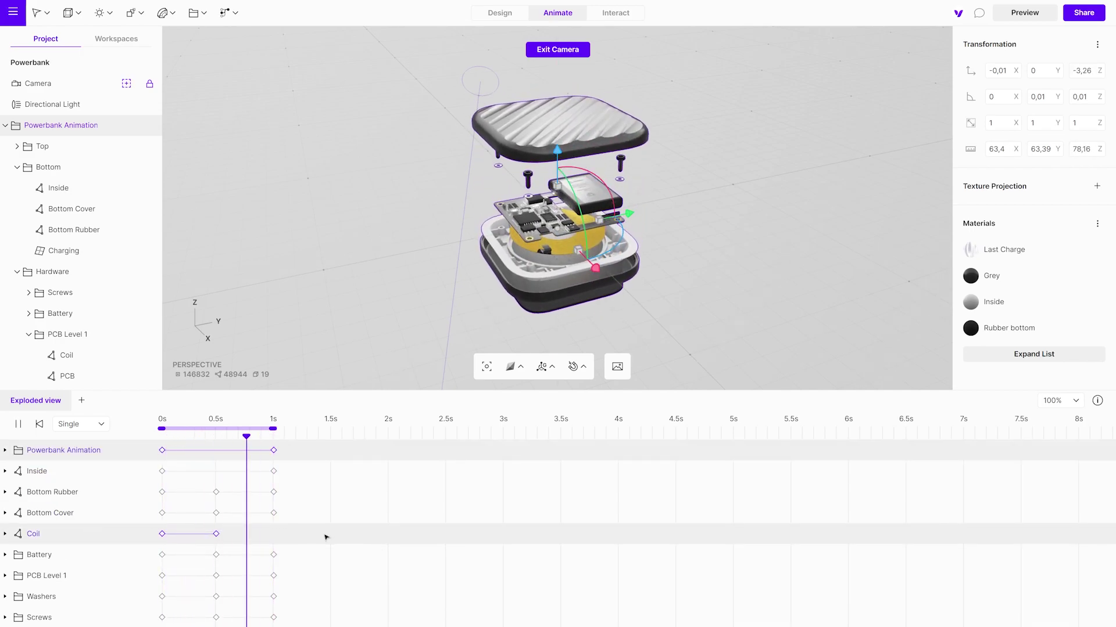
click(344, 500)
Step: Drill into the PCB group to select the Coil and key its 1s position
double_click(538, 254)
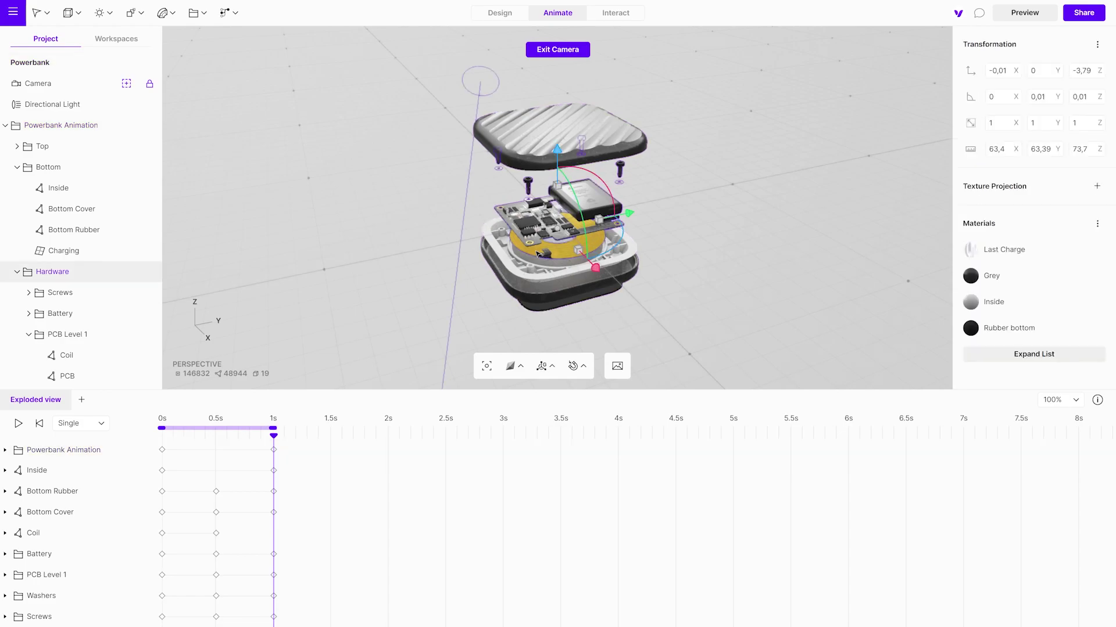
click(538, 253)
click(538, 254)
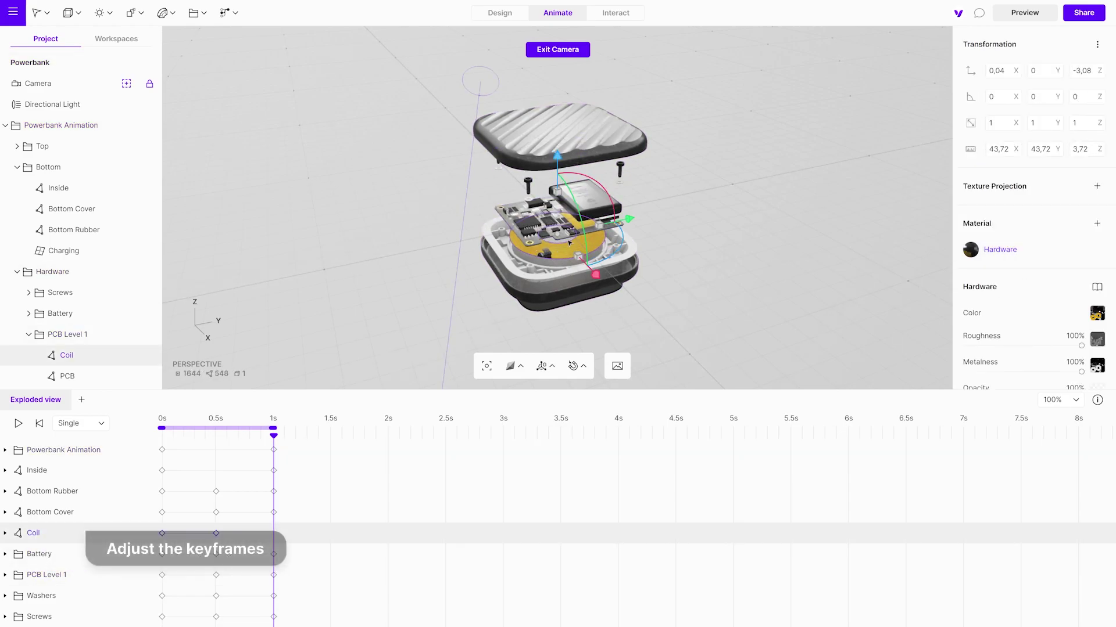
click(518, 297)
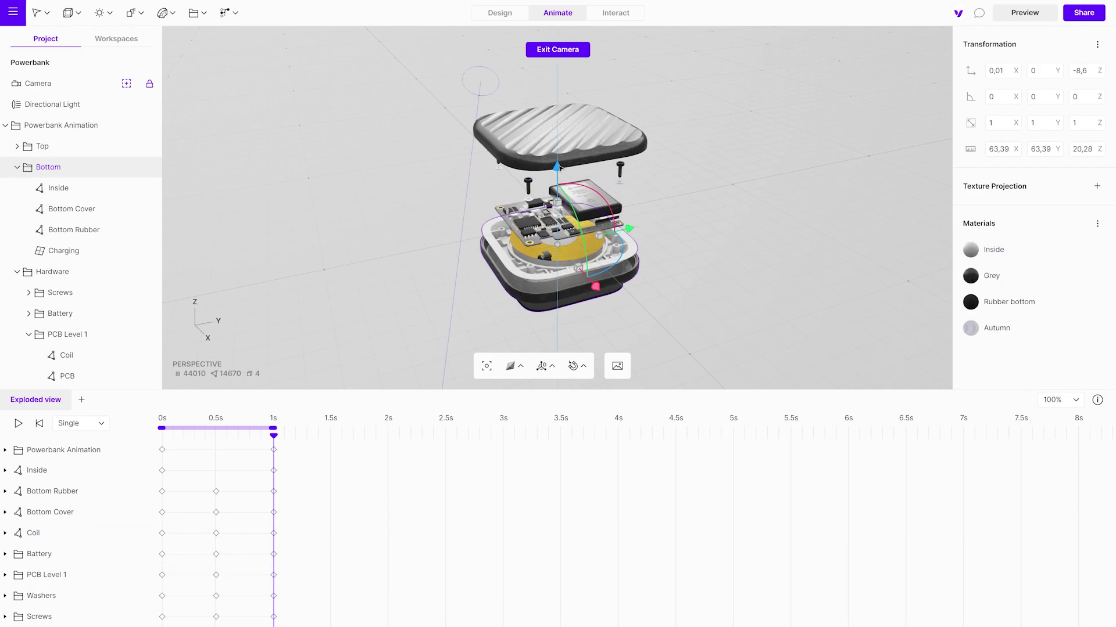
click(529, 253)
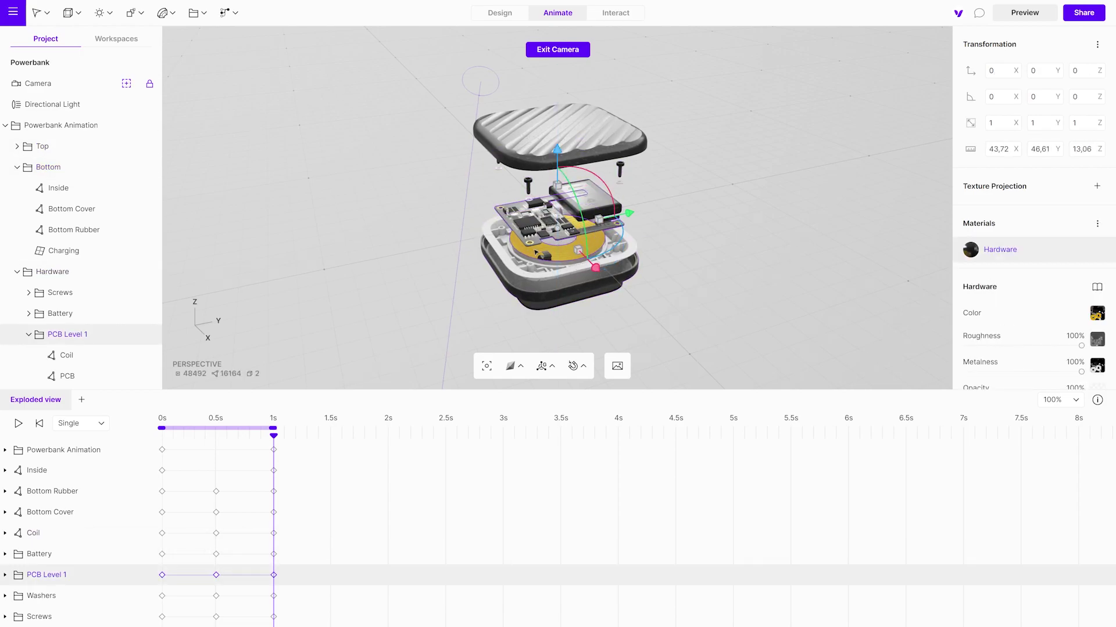
click(530, 251)
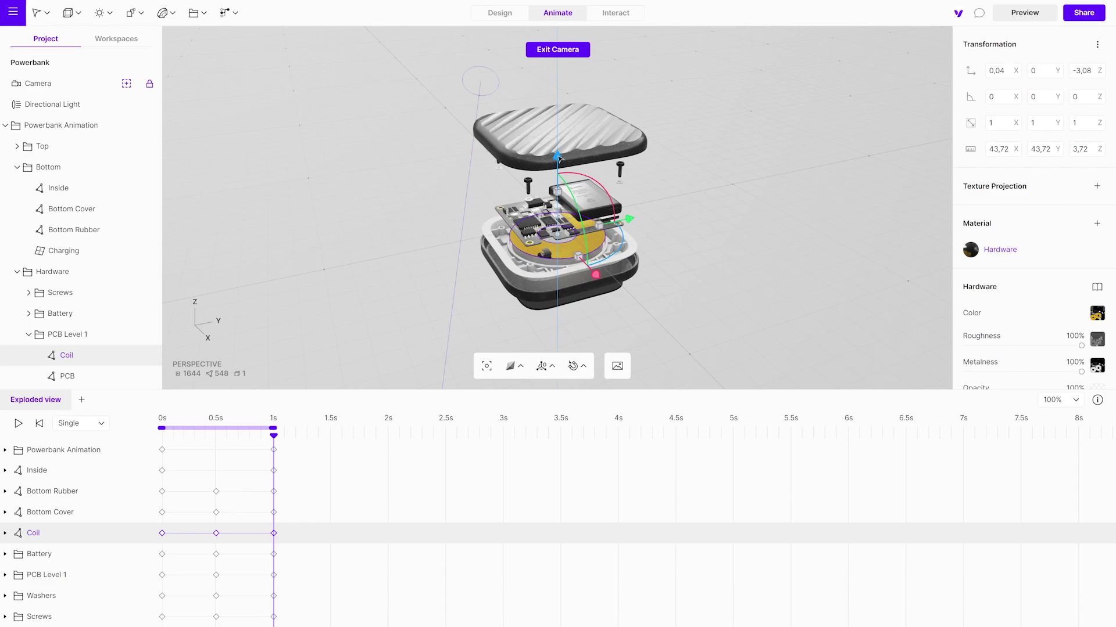
click(323, 481)
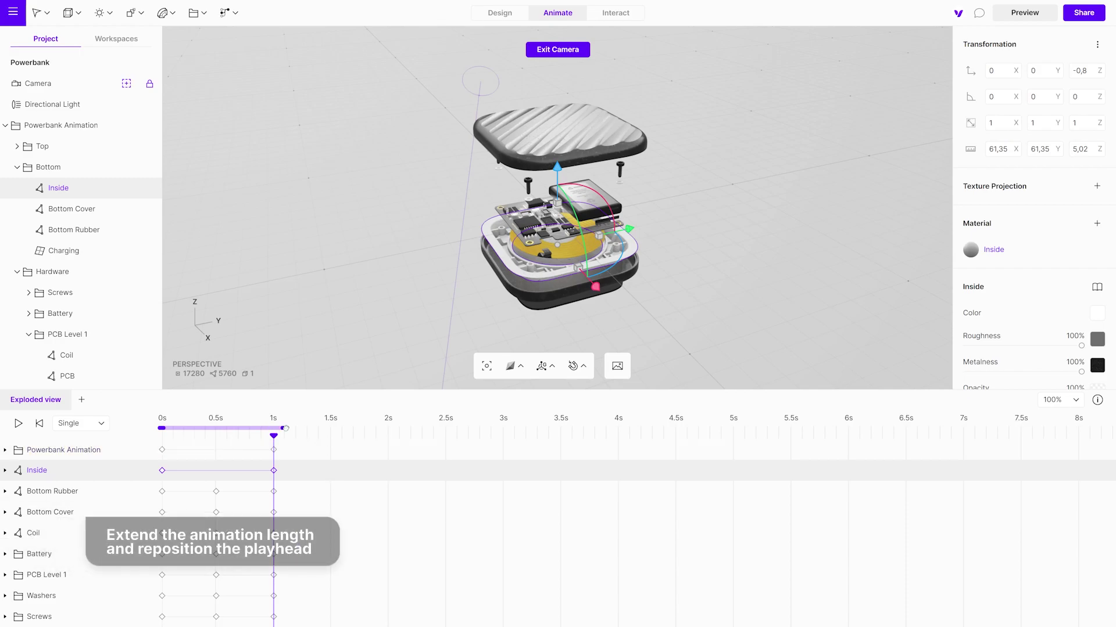
Step: Extend the animation to 4s, move the playhead to 3.5s, and enlarge the timeline to show all rows
drag(285, 428, 594, 437)
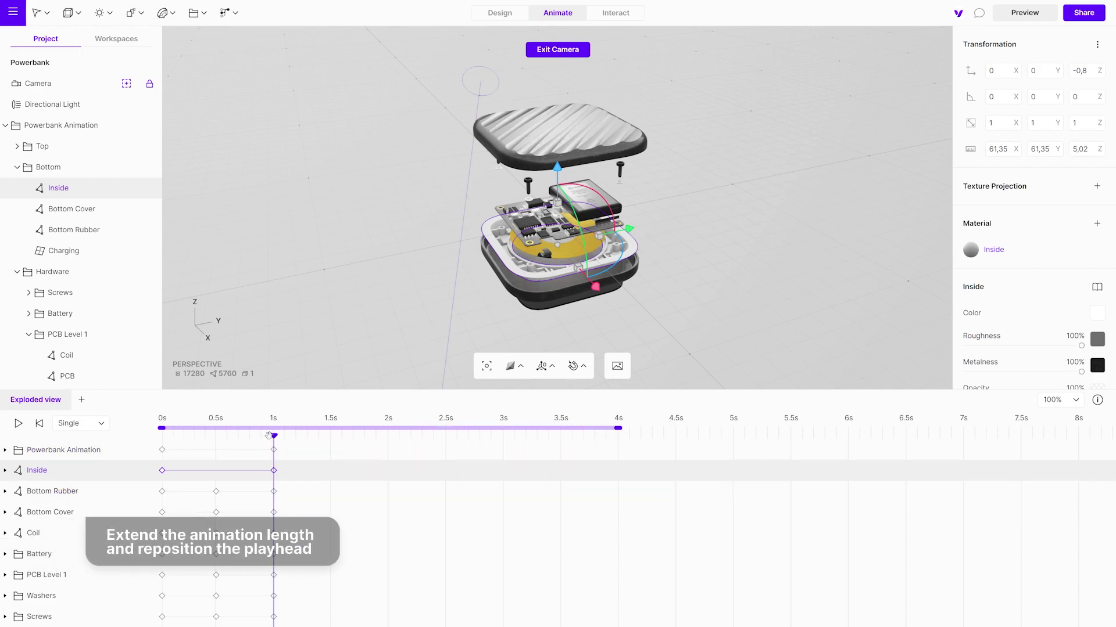
drag(274, 436, 561, 437)
click(615, 437)
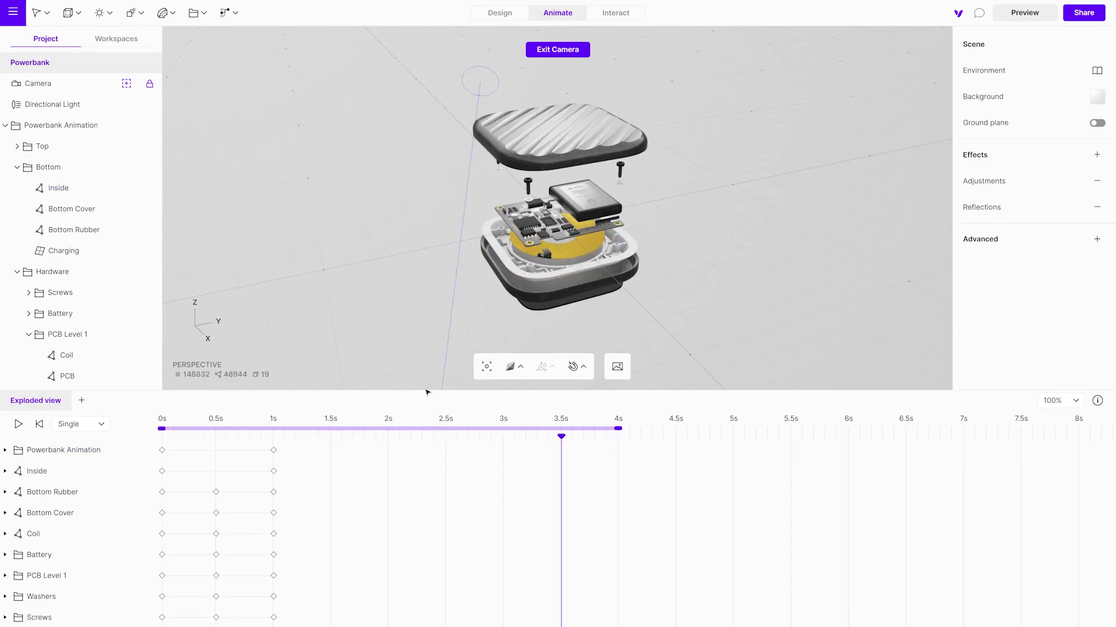
mouse_move(427, 392)
mouse_down()
mouse_move(429, 321)
mouse_move(430, 379)
mouse_up()
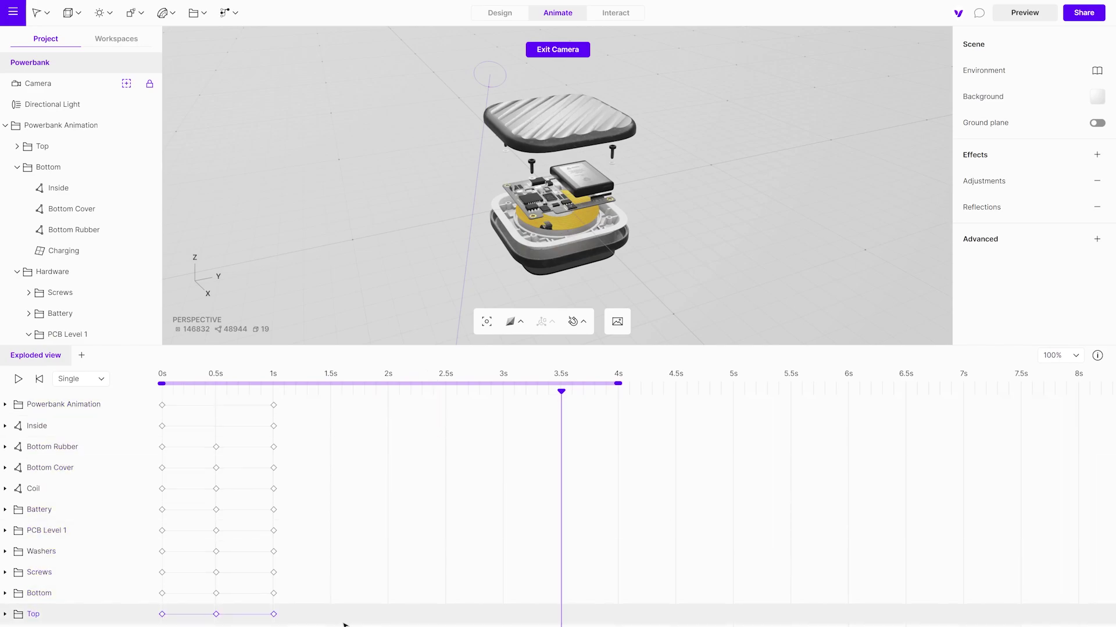
Step: Copy the 1s keyframes to 3.5s and the 0s keyframes to 4s, then play the result
drag(343, 623, 257, 399)
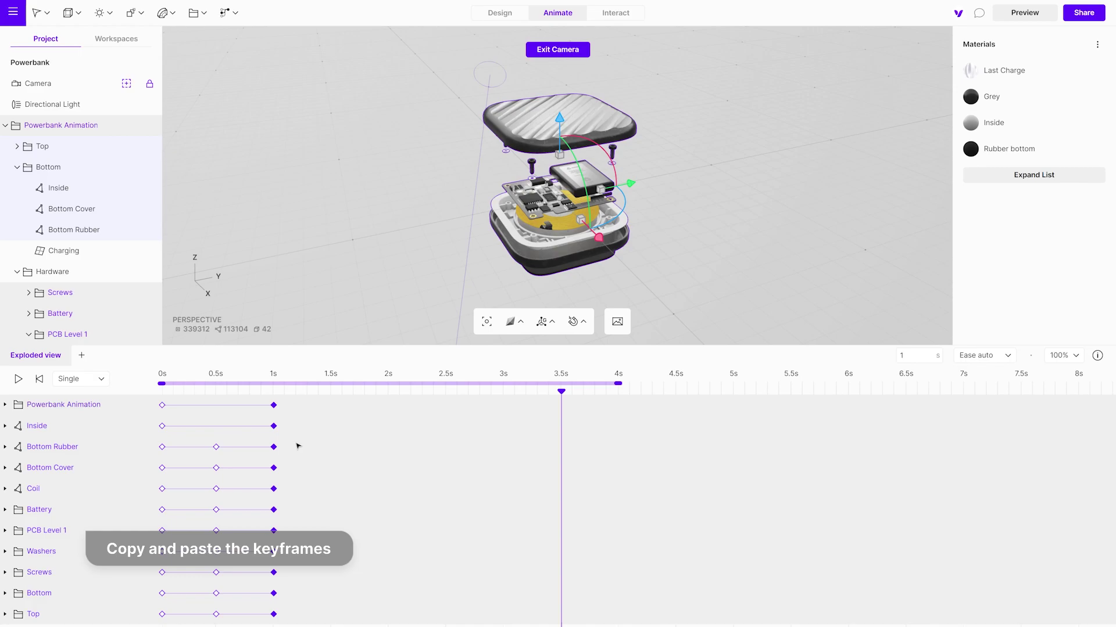
key(ctrl+v)
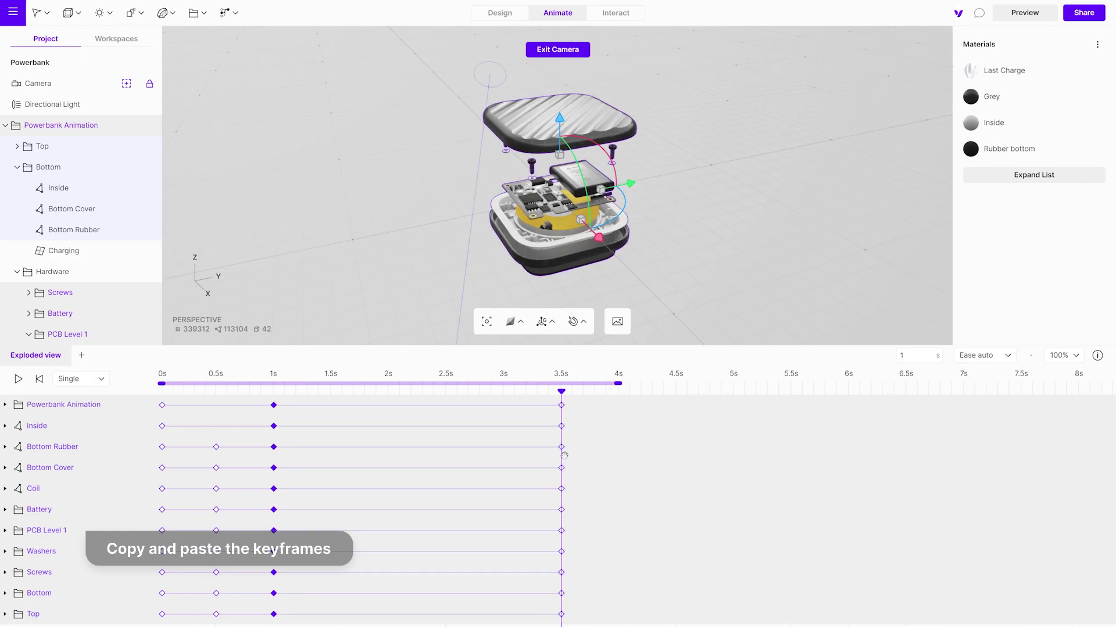
drag(571, 392, 616, 392)
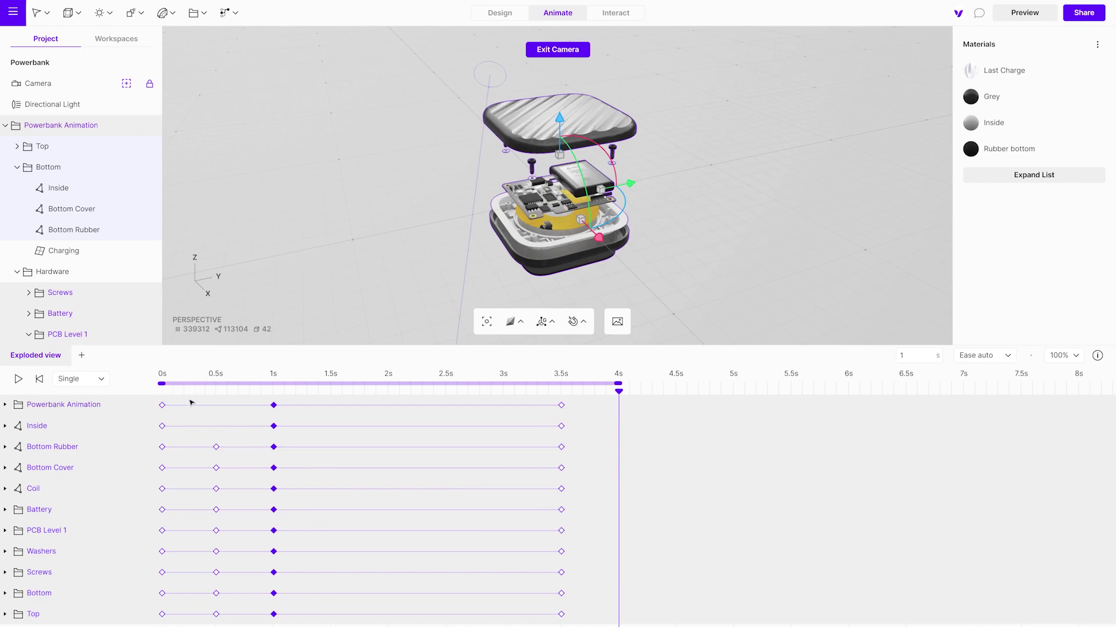
drag(189, 401, 163, 617)
key(ctrl+v)
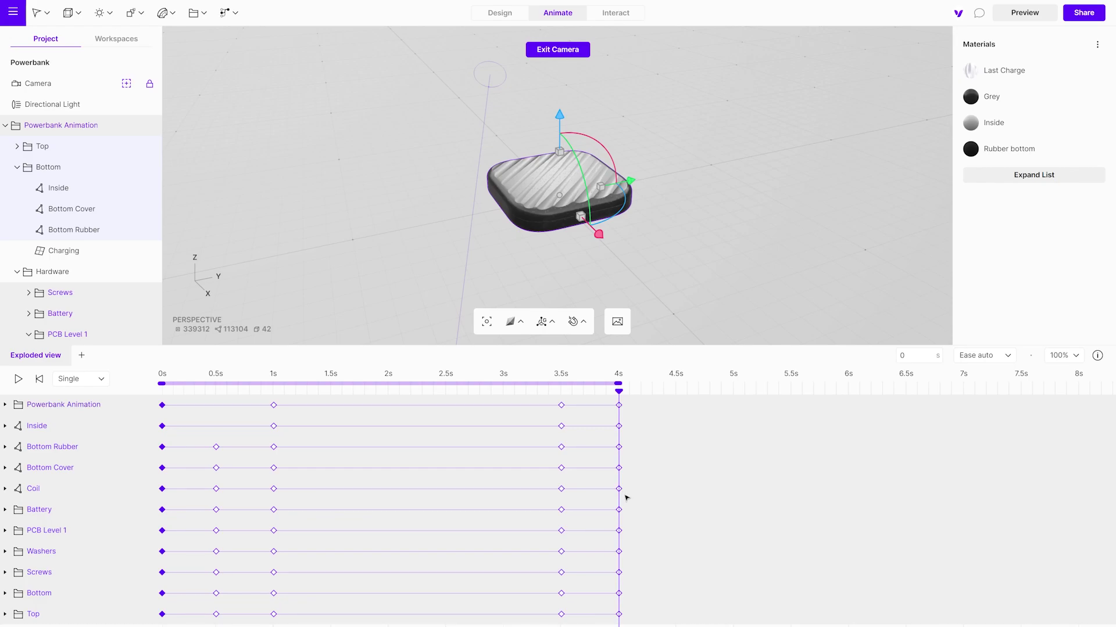
click(675, 444)
key(space)
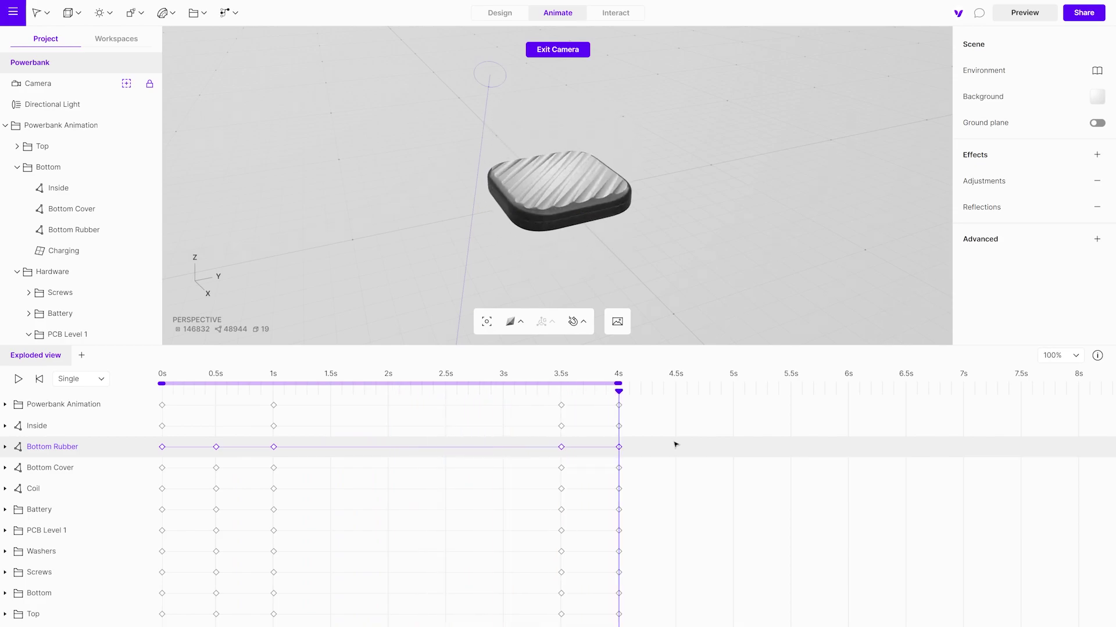
Step: Switch the 1s and 4s keyframes from Ease auto to Ease out, then play to check
drag(298, 619, 274, 394)
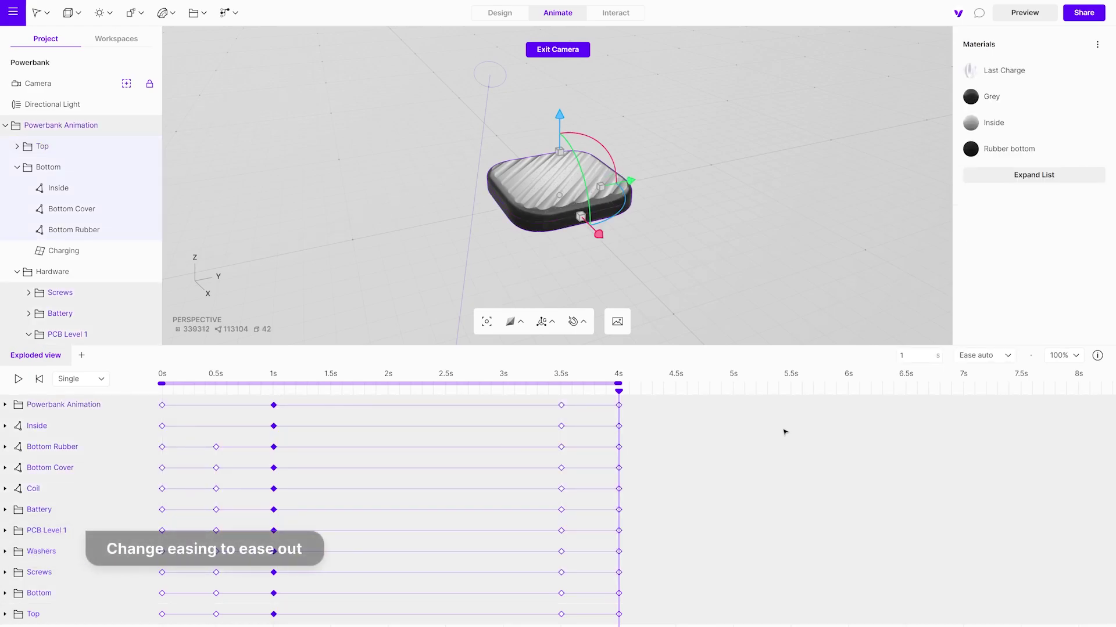
click(979, 356)
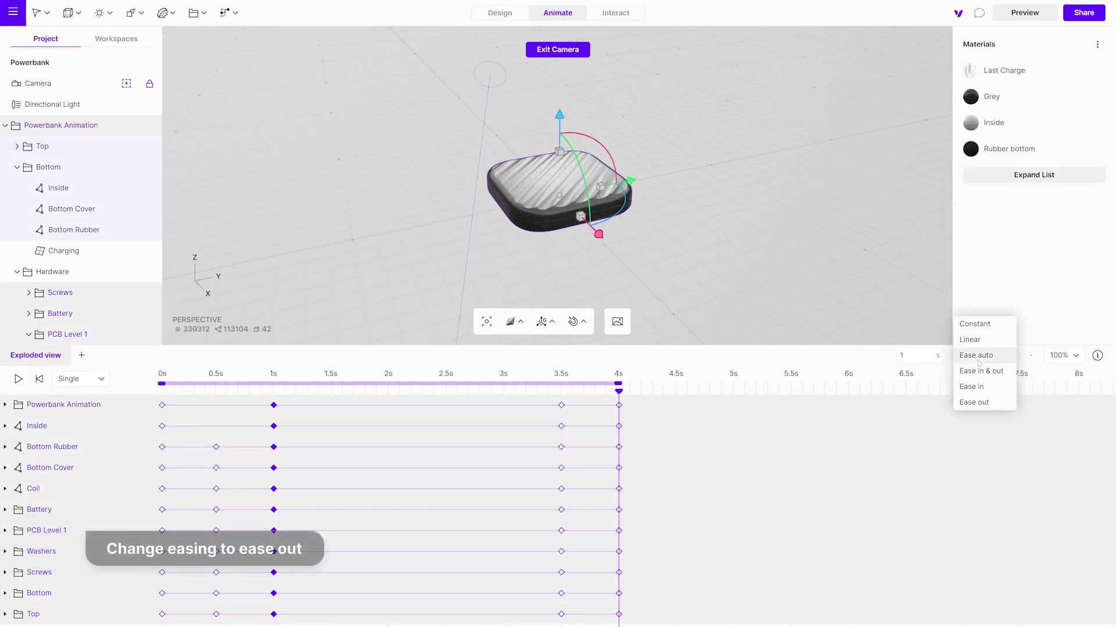
click(992, 403)
drag(629, 622, 613, 404)
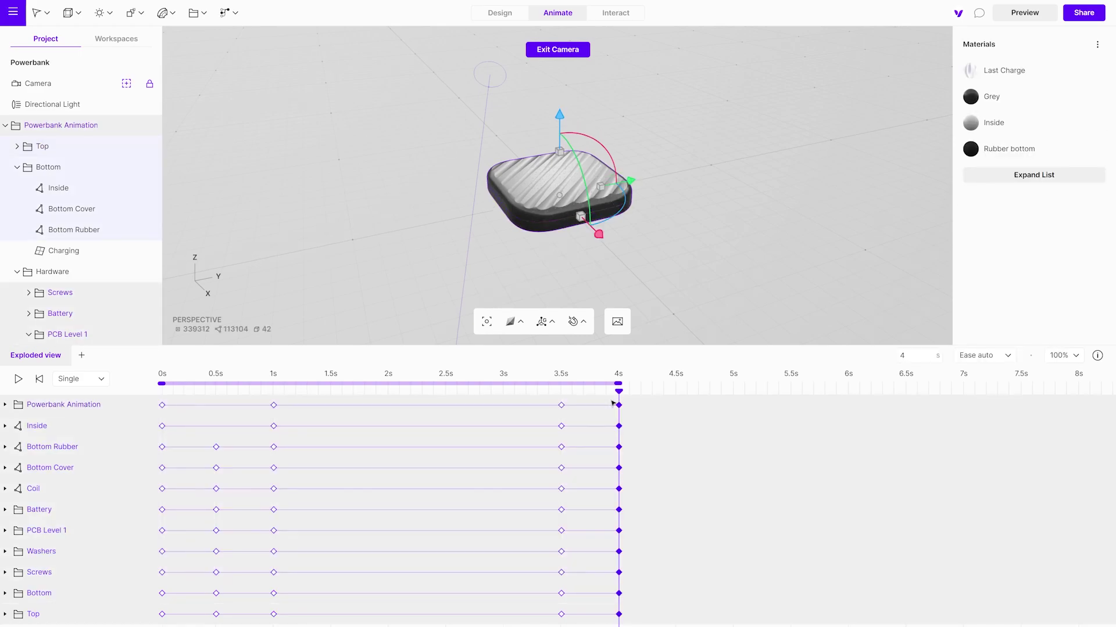
click(987, 357)
click(994, 403)
key(space)
Step: Move the 3.5s and 4s closing keyframes to 5.5s and 6s, then play the ending
click(712, 445)
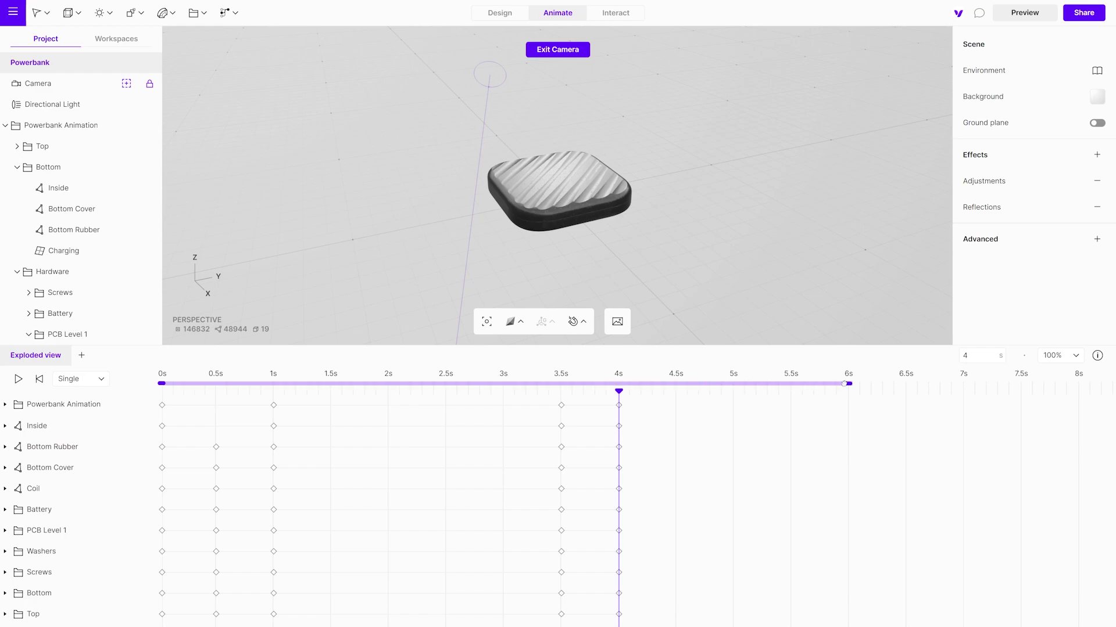
drag(668, 620, 784, 408)
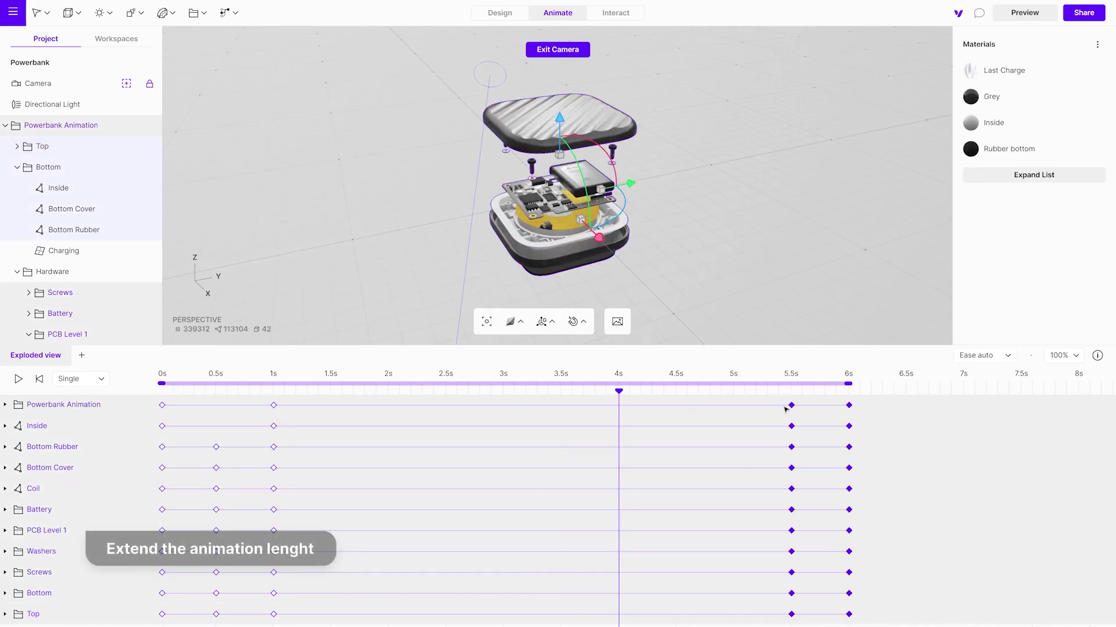
key(space)
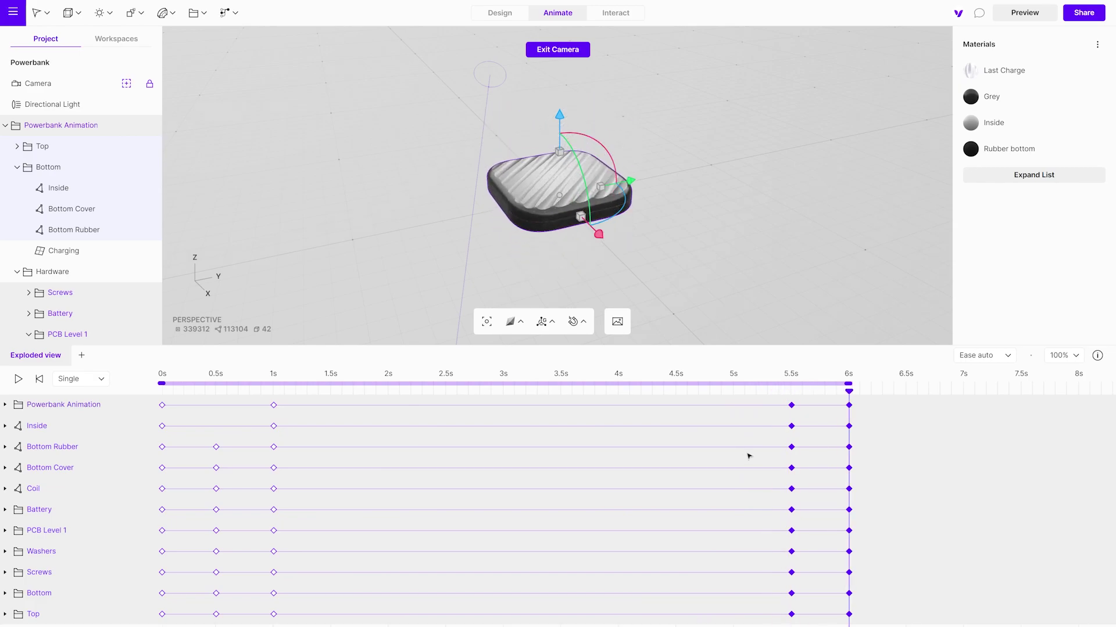
click(769, 251)
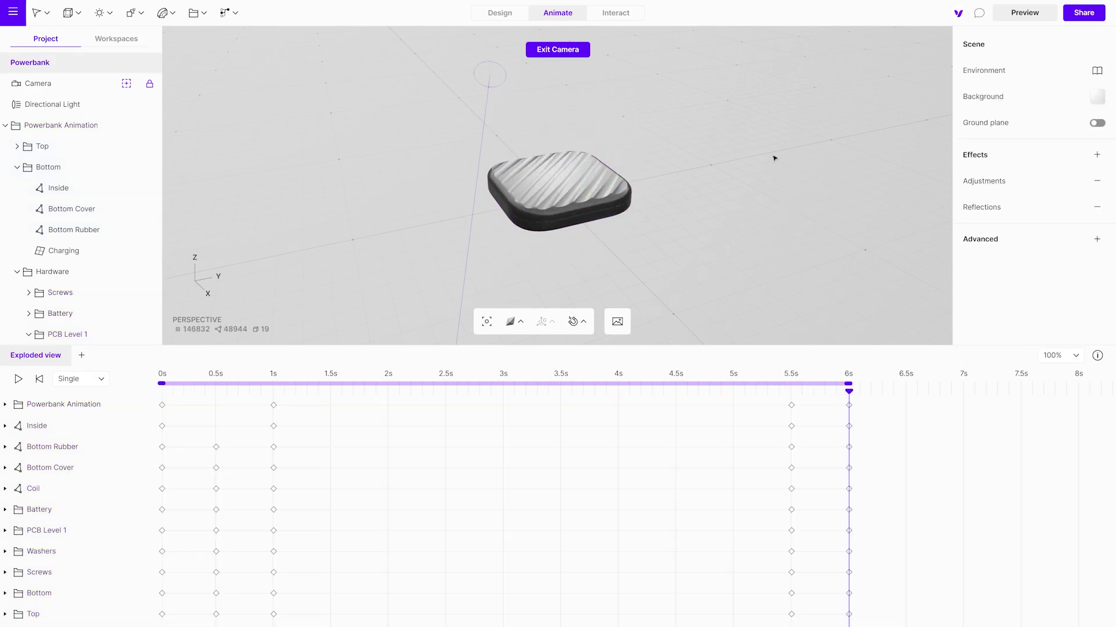
Step: Add a new interaction named 'Exploded view' in the Interact tab
click(627, 17)
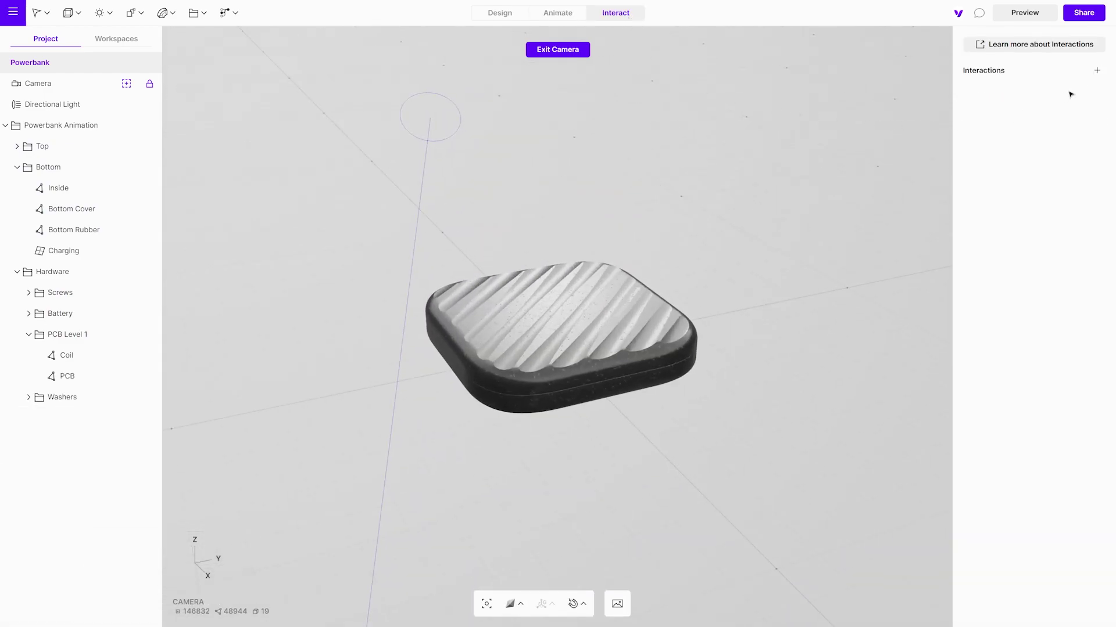
click(1096, 71)
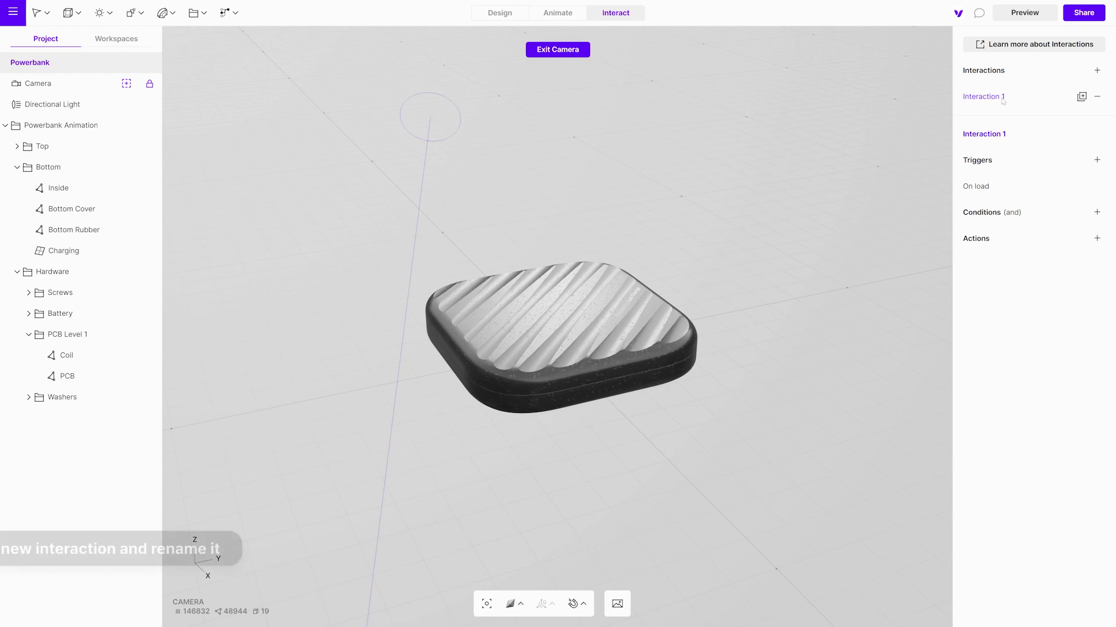
double_click(1067, 97)
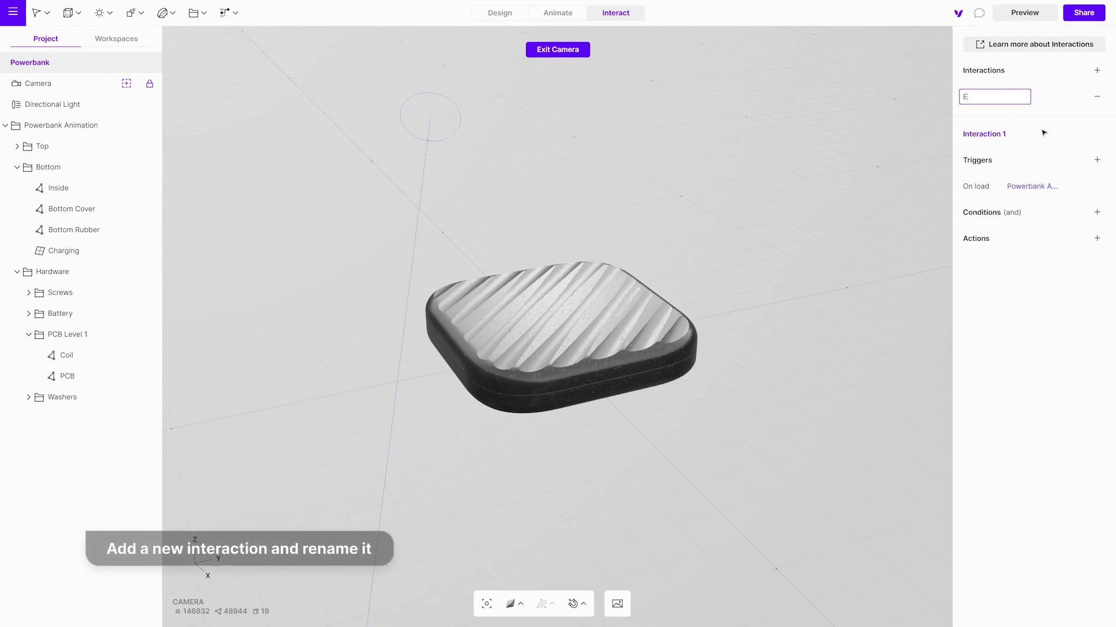
text(d view)
key(Return)
Step: Set its trigger to On click with Powerbank Animation as the target
click(995, 186)
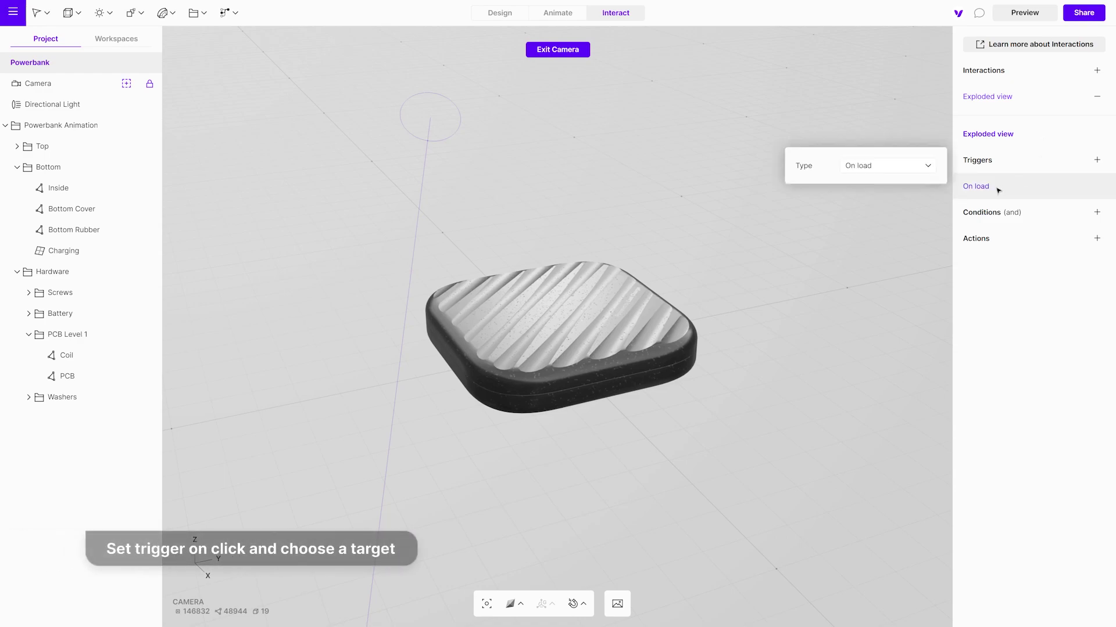
click(913, 174)
click(884, 182)
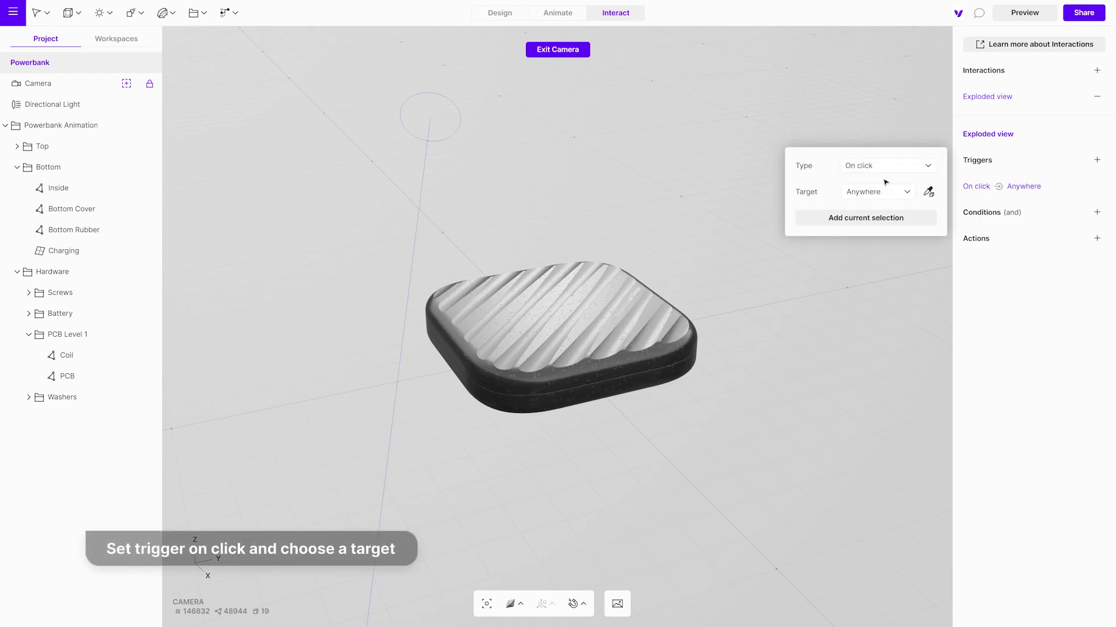
click(898, 194)
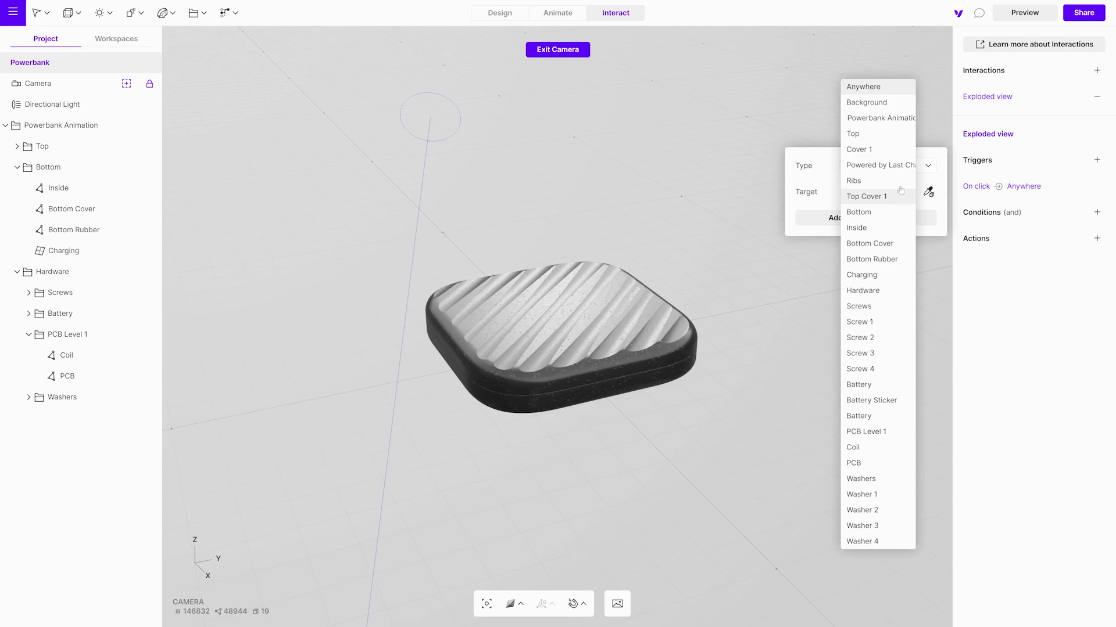
click(891, 123)
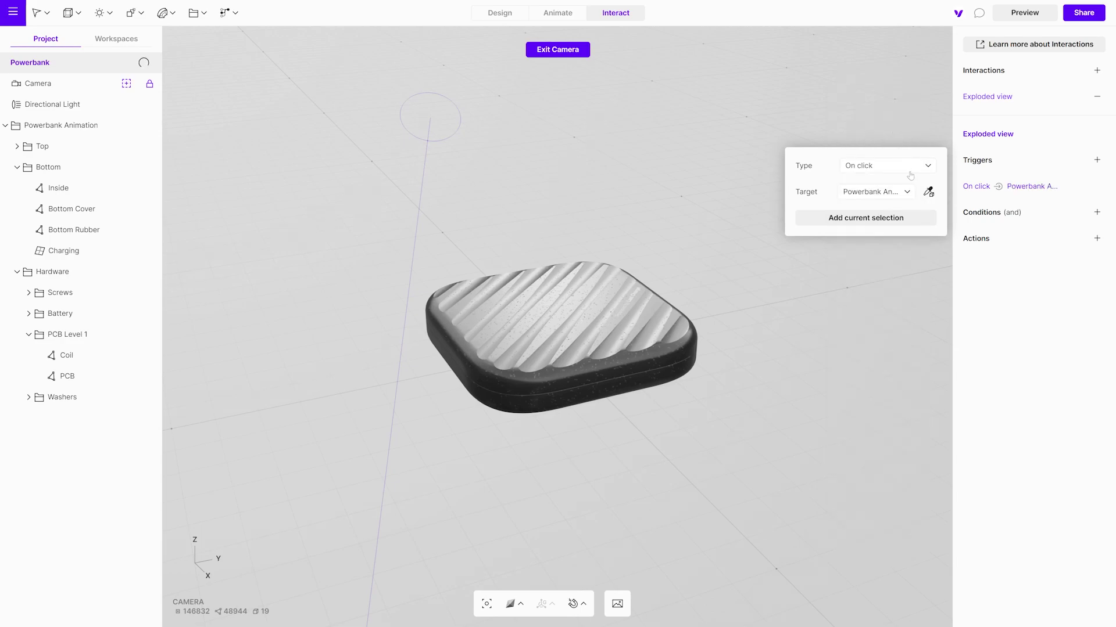
Step: Add an Animation action that plays the Exploded view animation
click(1096, 238)
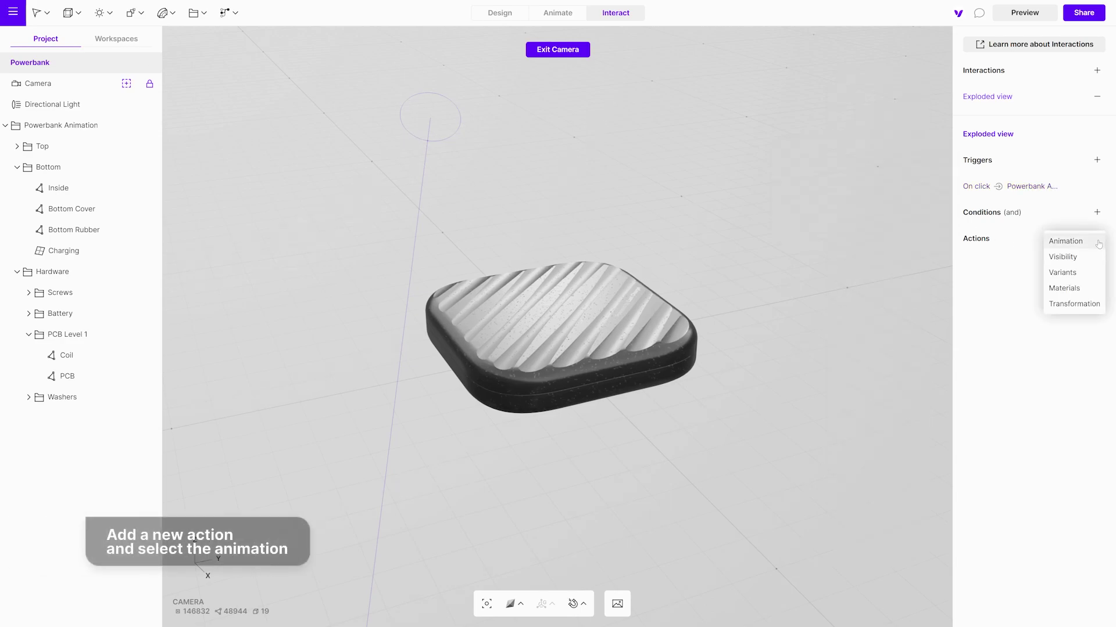
click(1067, 242)
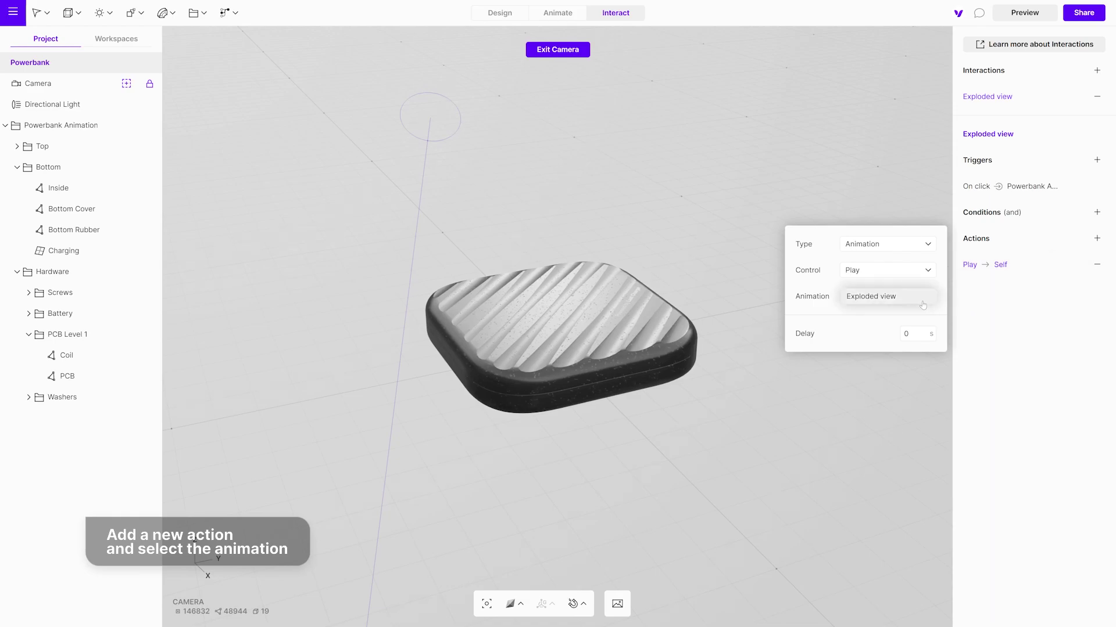
click(891, 298)
click(888, 190)
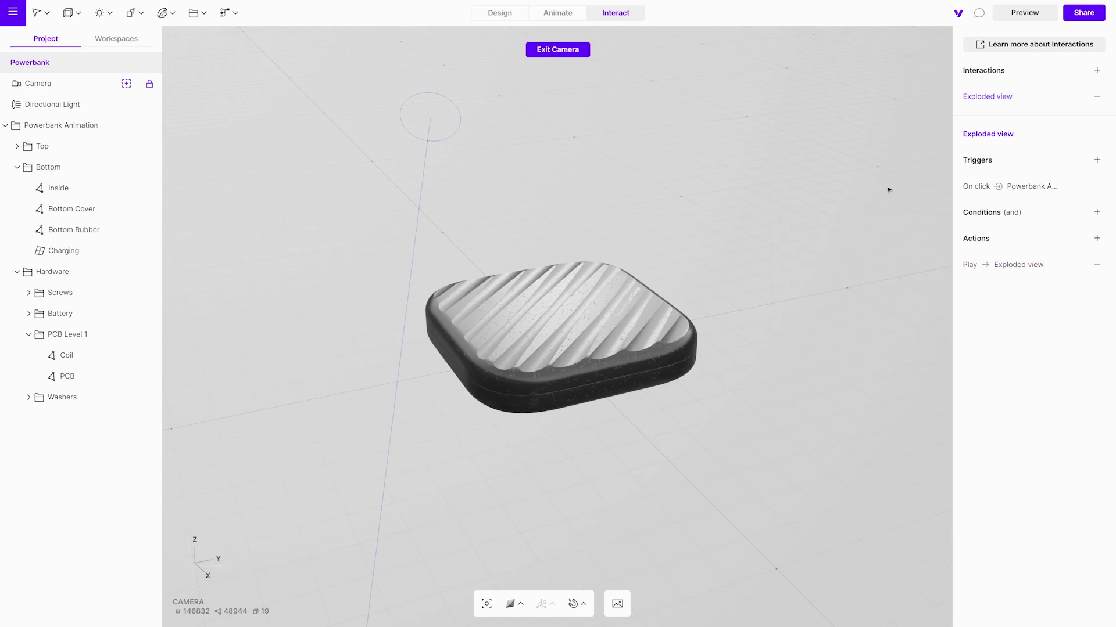
Step: Test the click-to-explode animation in Preview, then turn on public sharing for the project
click(1037, 16)
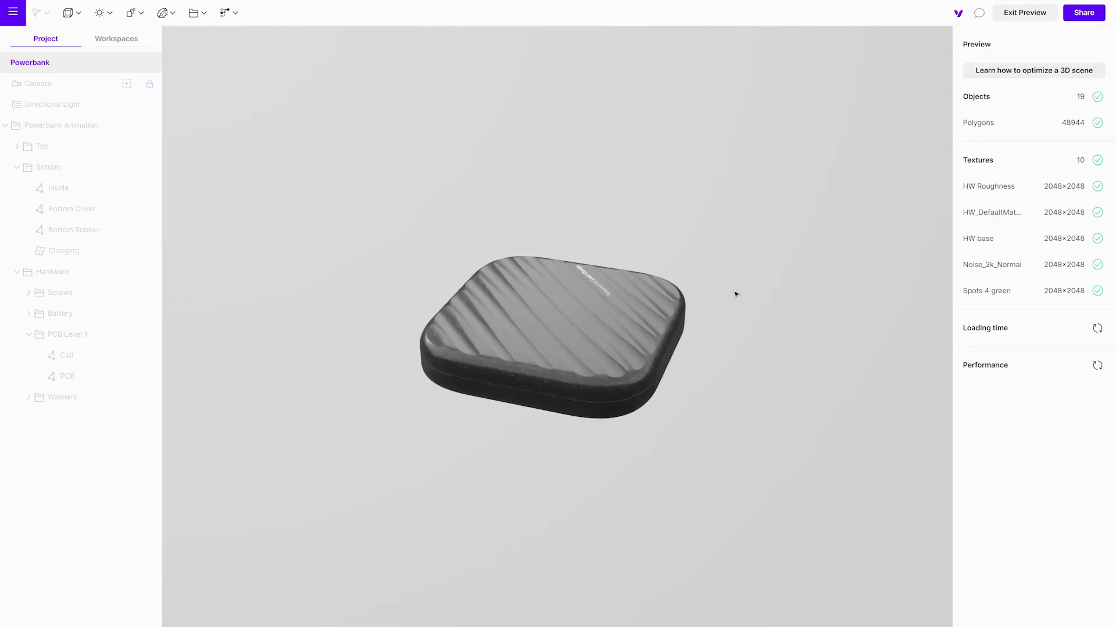
click(591, 326)
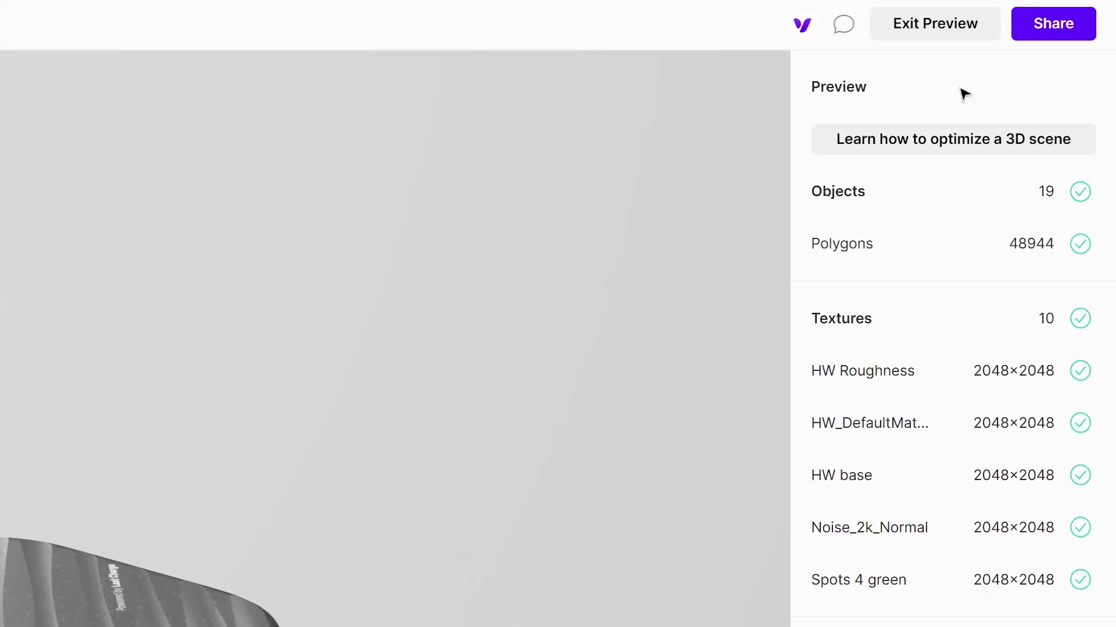
click(962, 35)
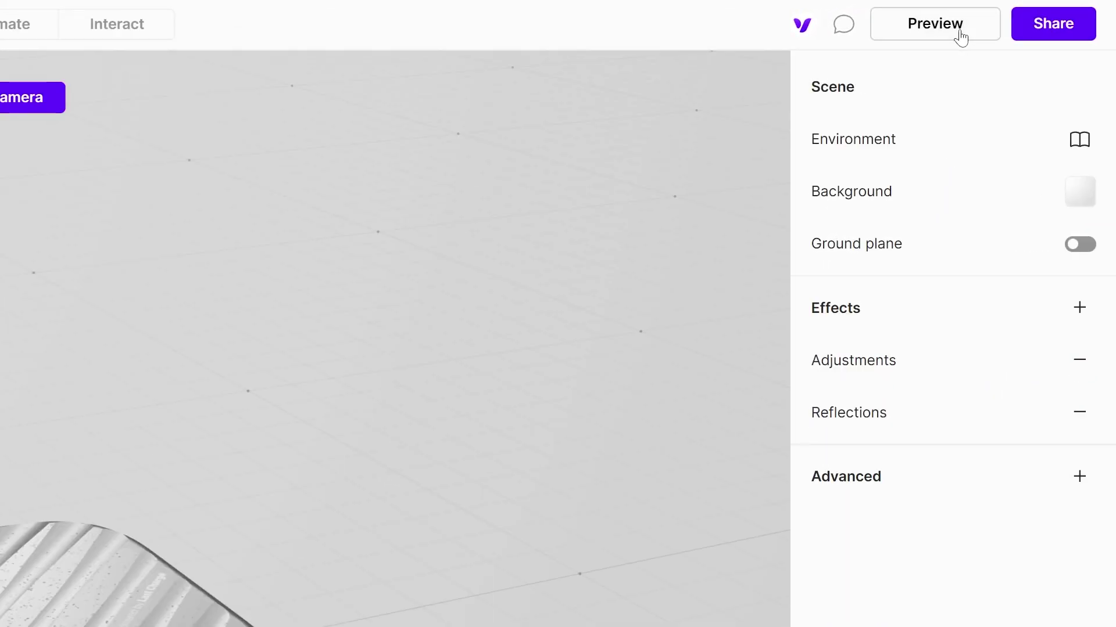
click(1064, 39)
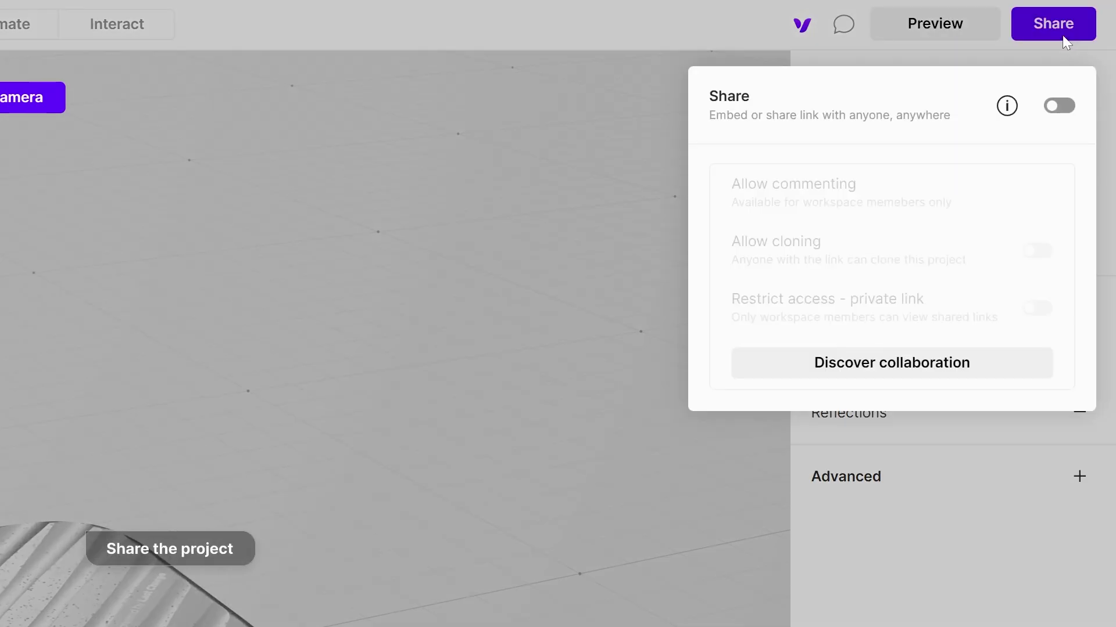
click(1060, 106)
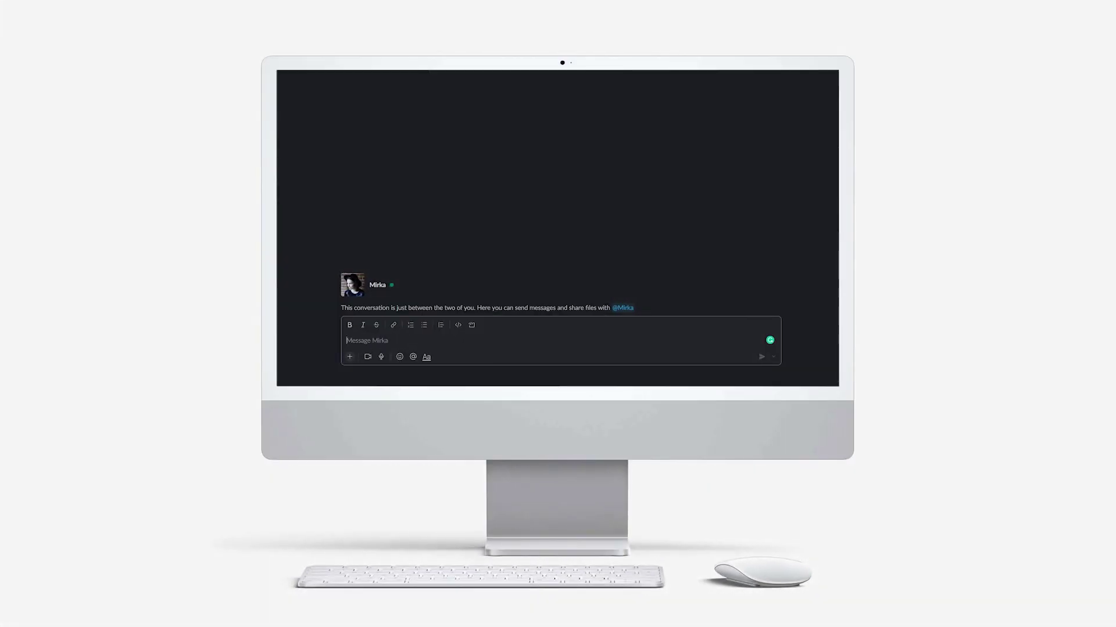
Step: Send 'Hi!', then 'Check out new exploded view animation', then the pasted Vectary project link
text(Hi!)
key(Return)
text(Chec)
text(k out new exploded view animation)
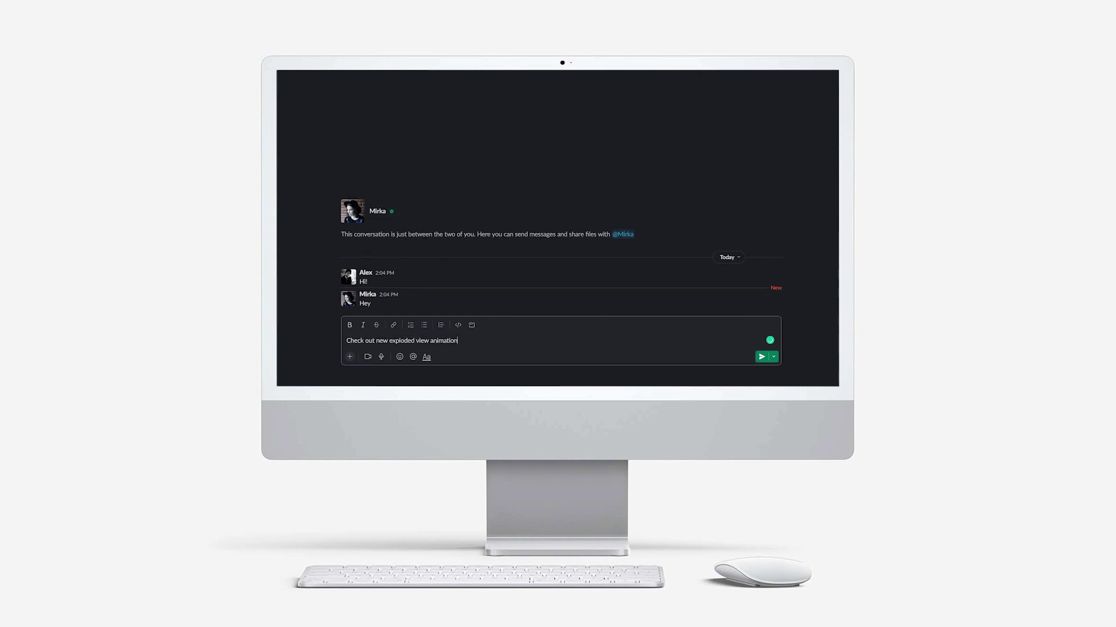
key(Return)
text(https://app.vectary.com/p/6iGF9c8Hj0hWUSFdruwRxY)
key(Return)
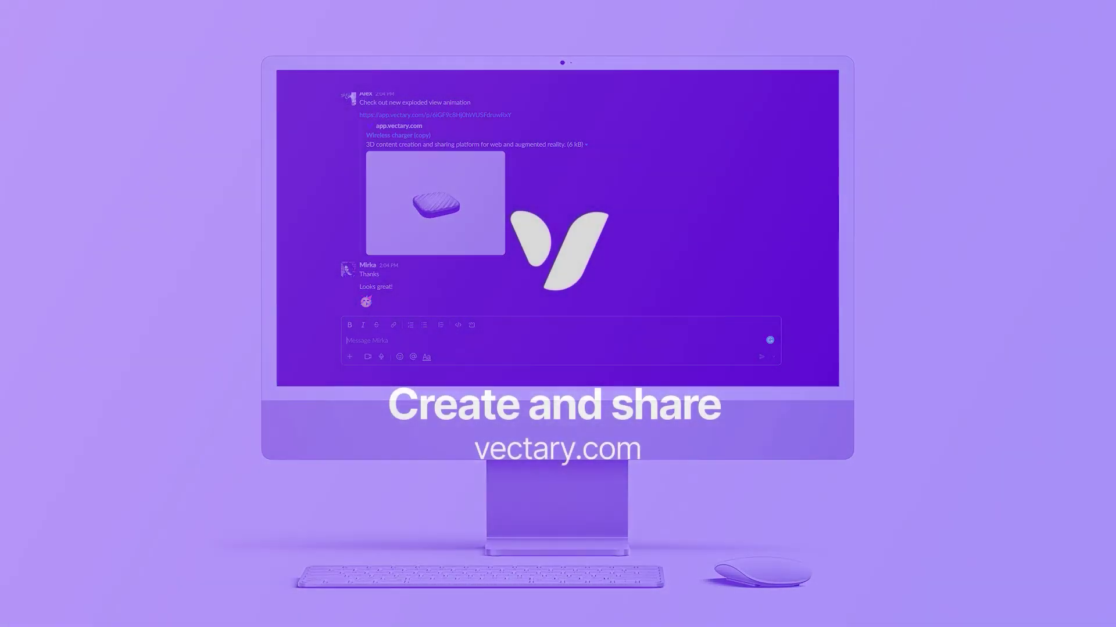